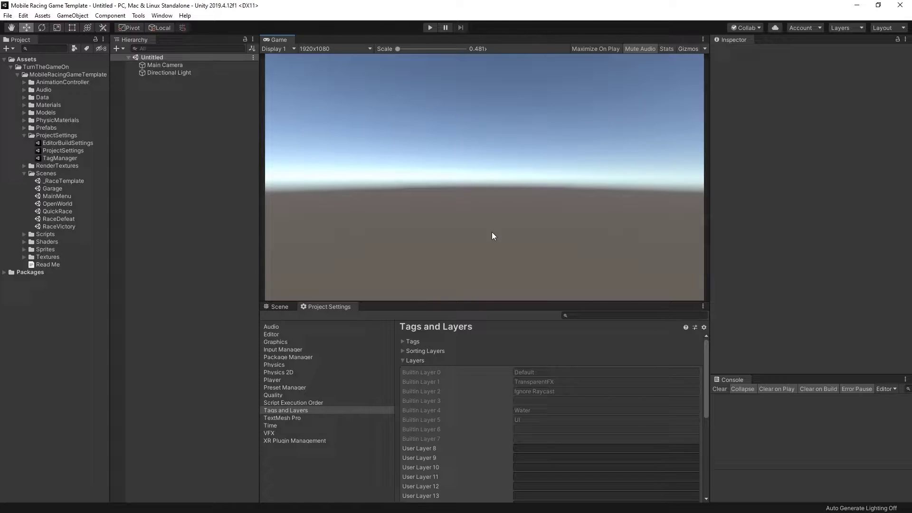
- Inspect the ProjectSettings, EditorBuildSettings and TagManager assets in turn in the Inspector
left_click(70, 151)
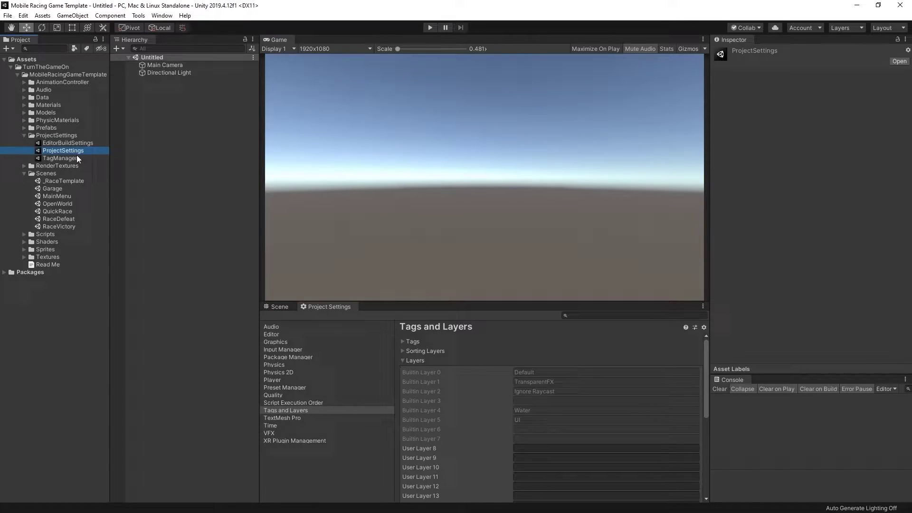
left_click(78, 144)
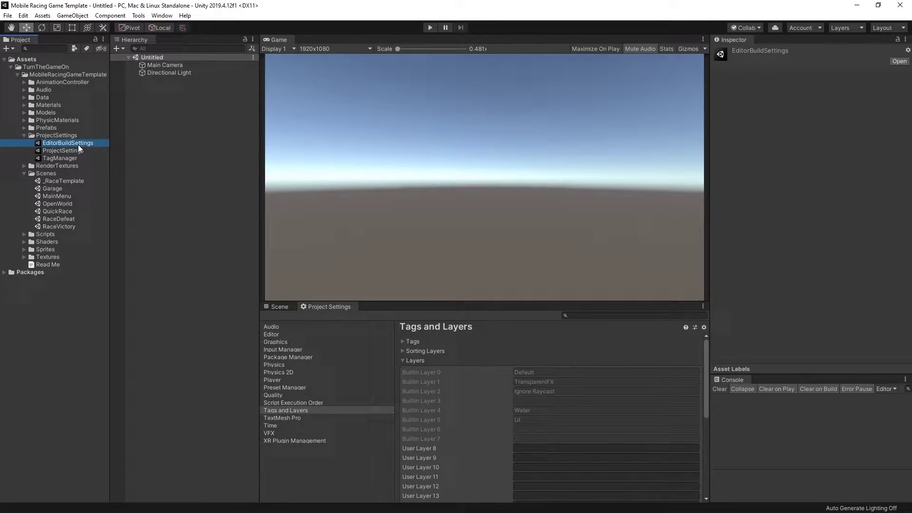
left_click(71, 159)
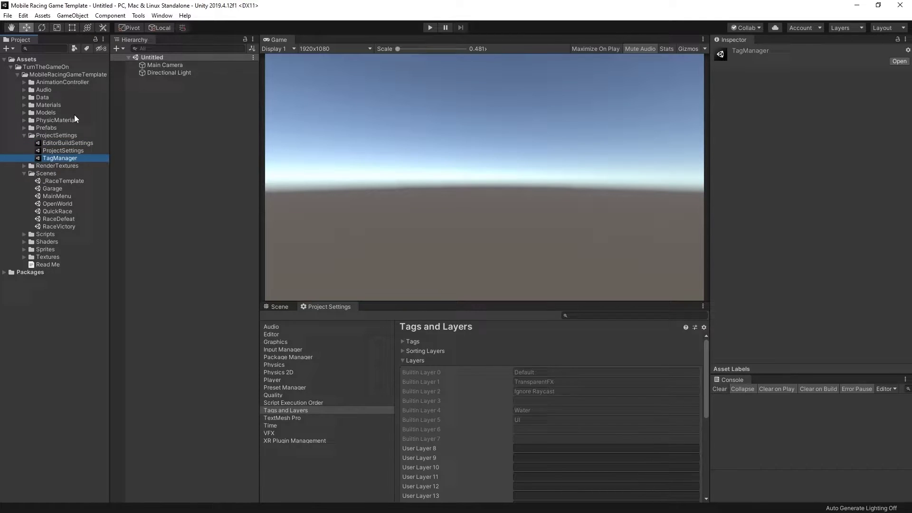
- Import the ProjectSettings package from Tools > TurnTheGameOn > Mobile Racing Game Template > Import
left_click(139, 16)
mouse_move(170, 28)
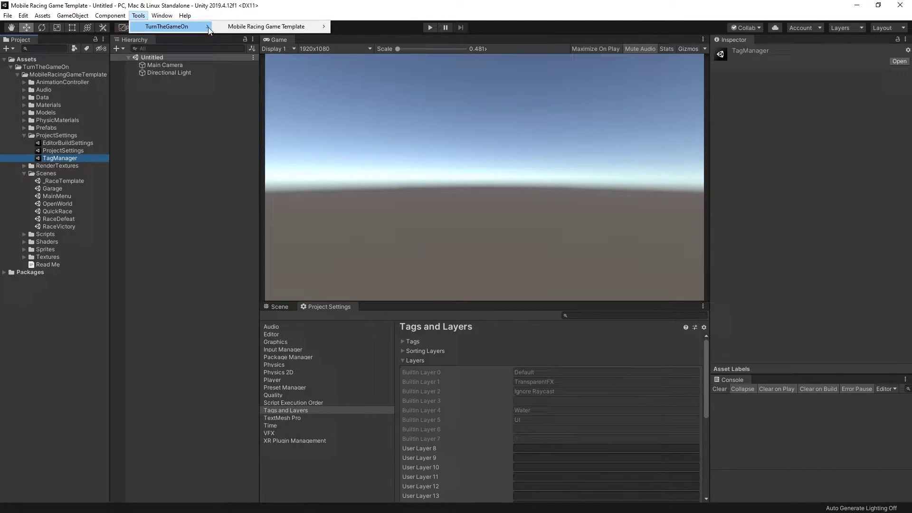
mouse_move(240, 29)
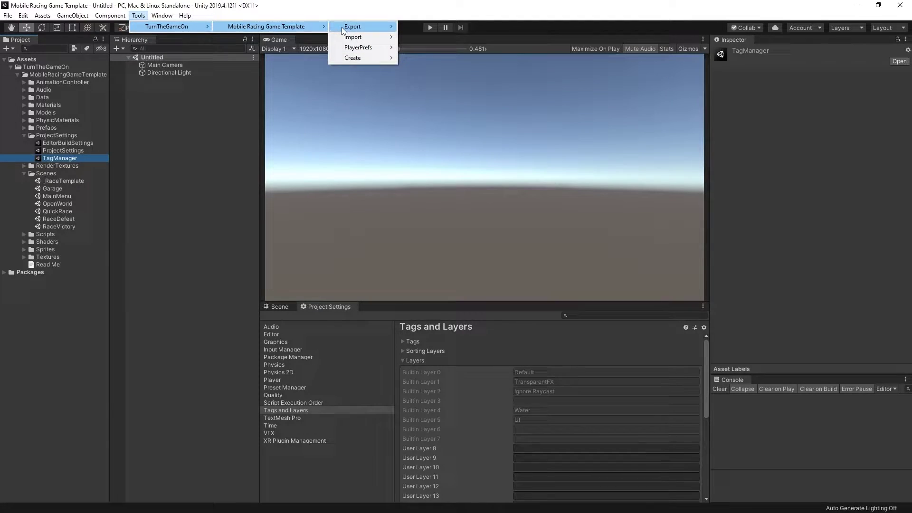
mouse_move(364, 38)
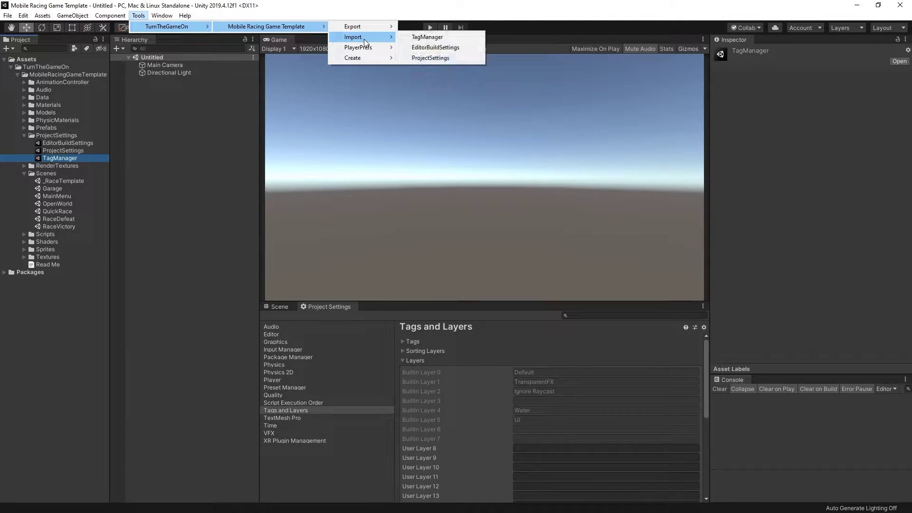
left_click(431, 57)
key("Return")
left_click(413, 58)
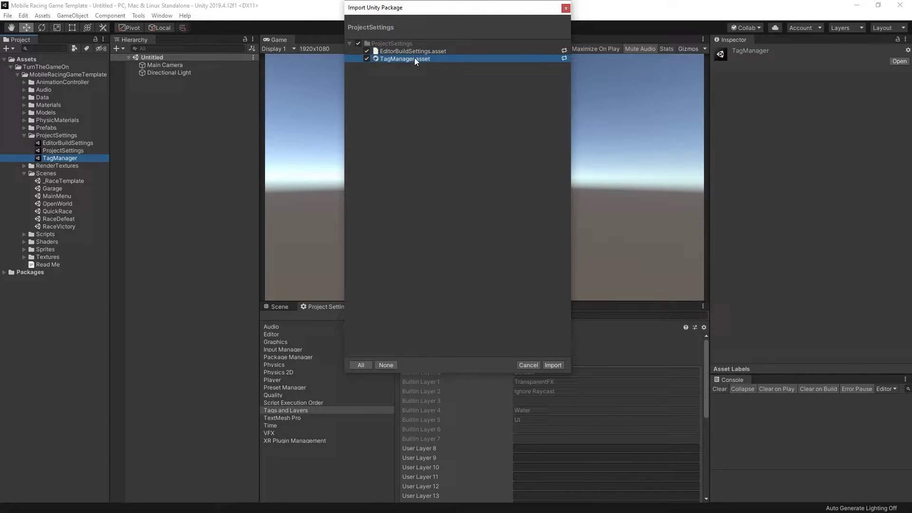
left_click(553, 365)
- Check the imported EditorBuildSettings and TagManager assets, then collapse the ProjectSettings folder
left_click(70, 143)
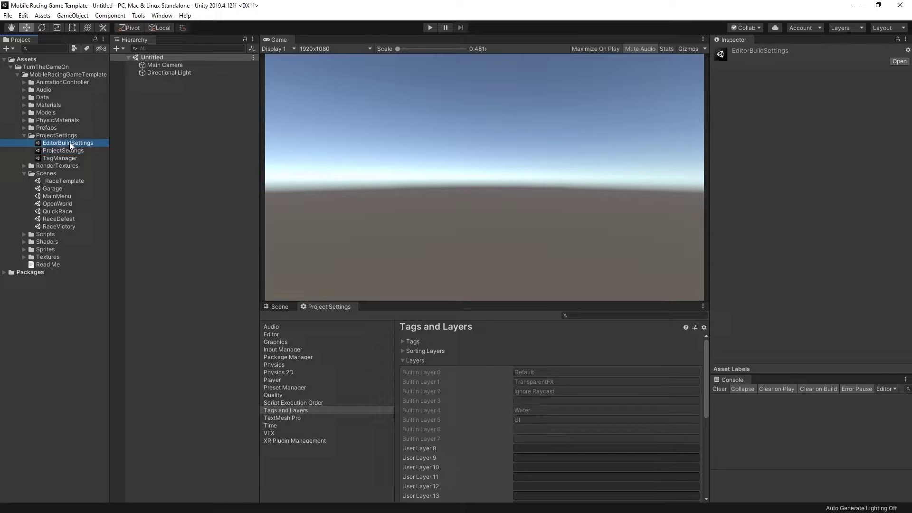
left_click(57, 151)
left_click(57, 158)
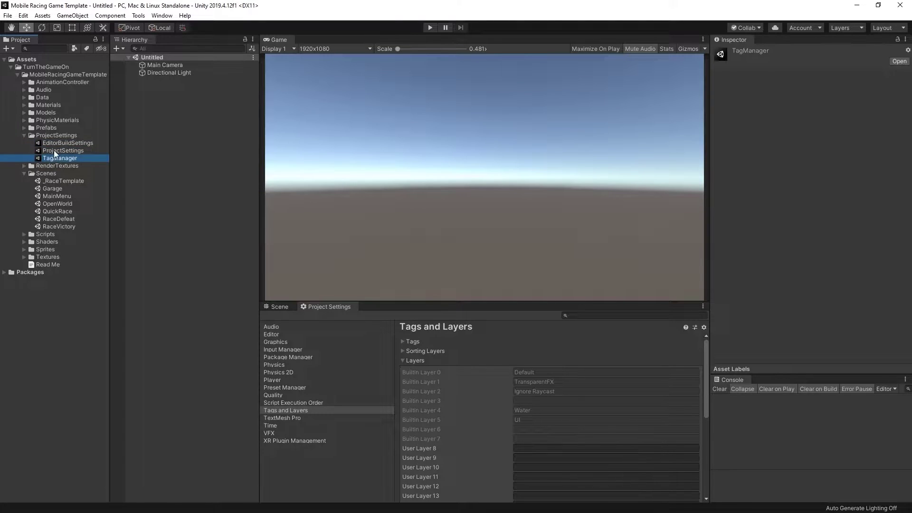
left_click(25, 135)
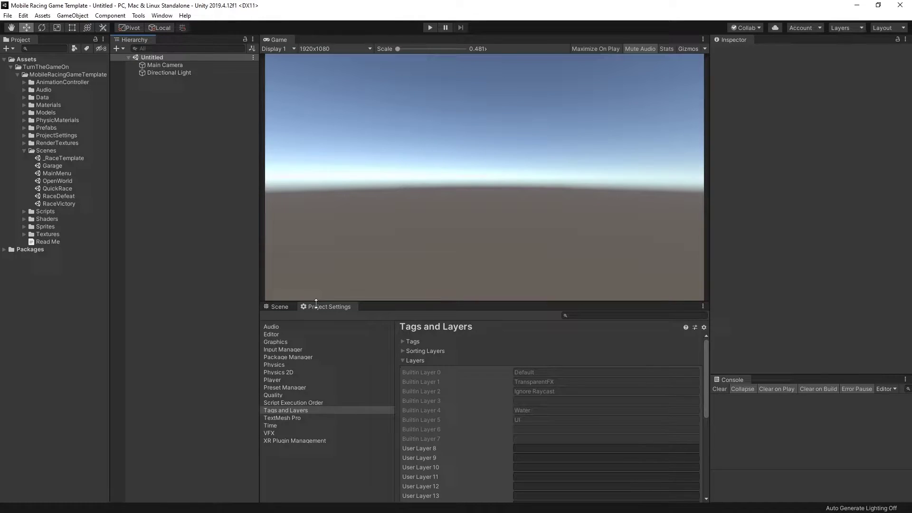
- In Tags and Layers, check user layers 19, 20 and 21: MiniMap, Player and AI Racer
left_click(23, 15)
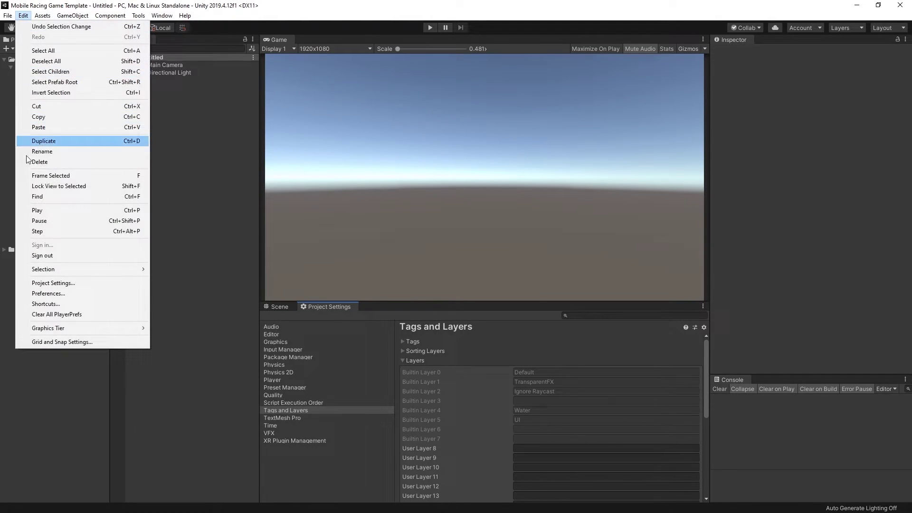
left_click(53, 283)
left_click_drag(706, 354, 706, 405)
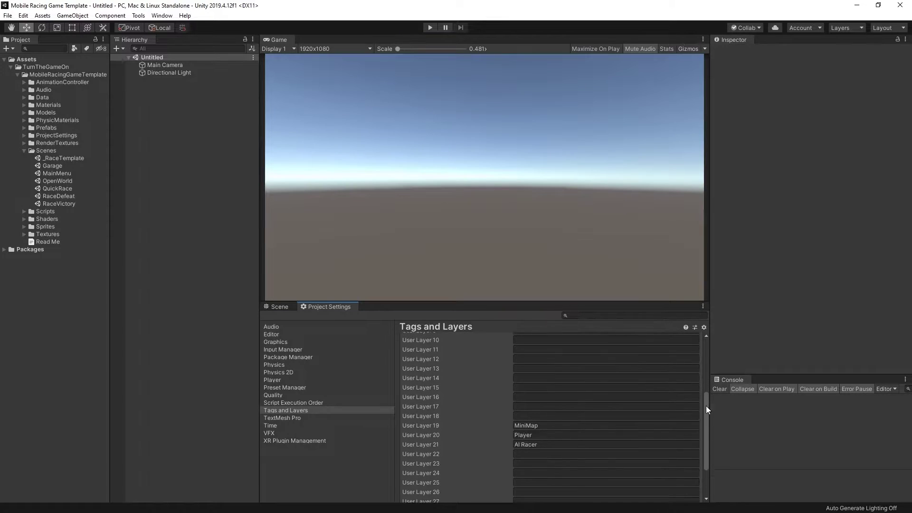
left_click(555, 426)
left_click(549, 435)
left_click(548, 446)
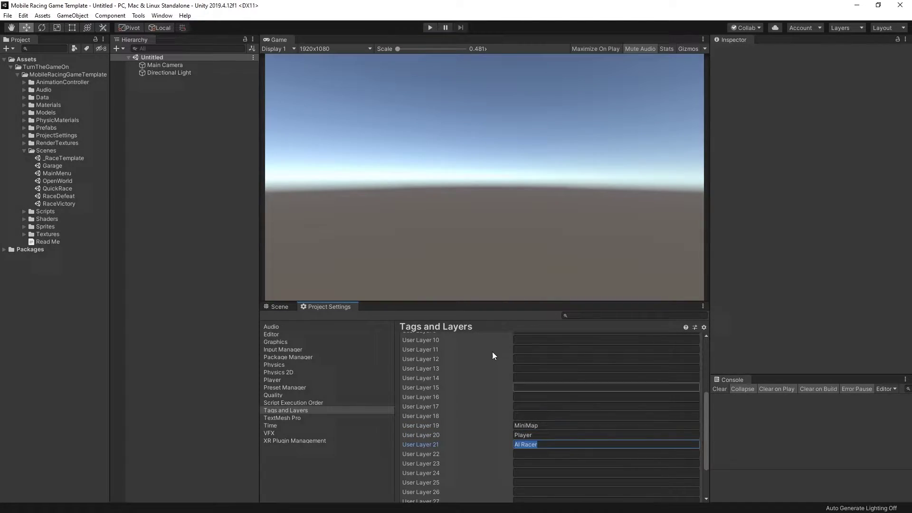
left_click(423, 427)
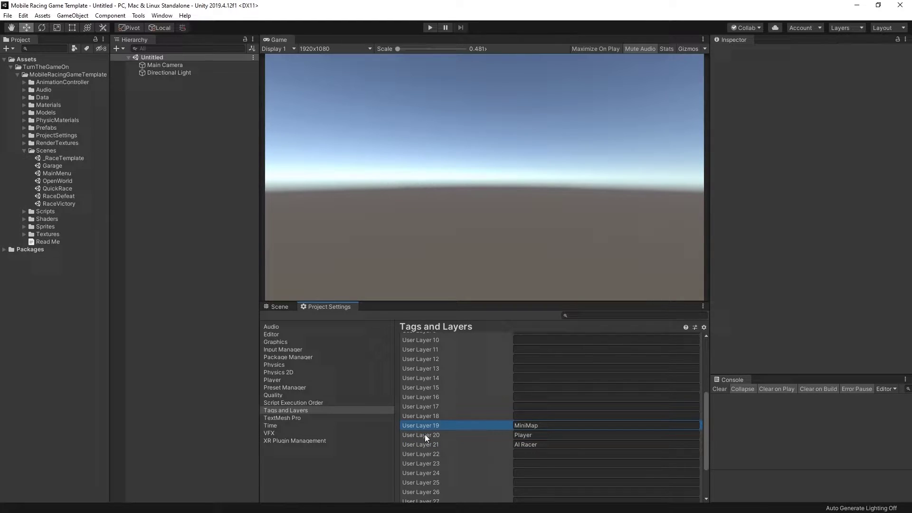
left_click(426, 436)
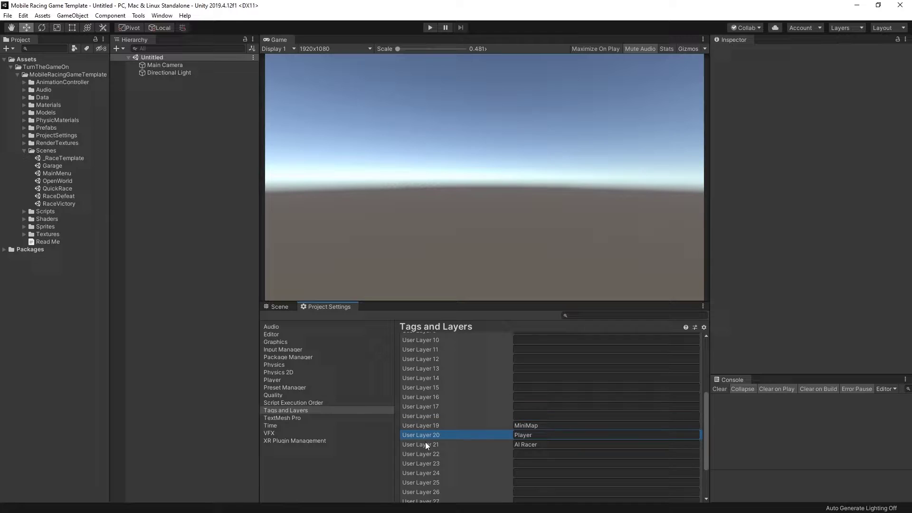
left_click(426, 442)
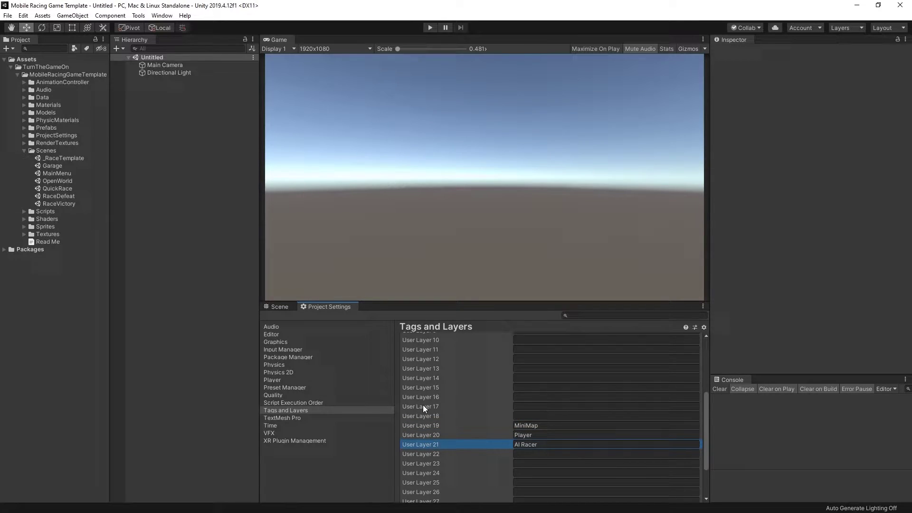
left_click(8, 15)
left_click(26, 109)
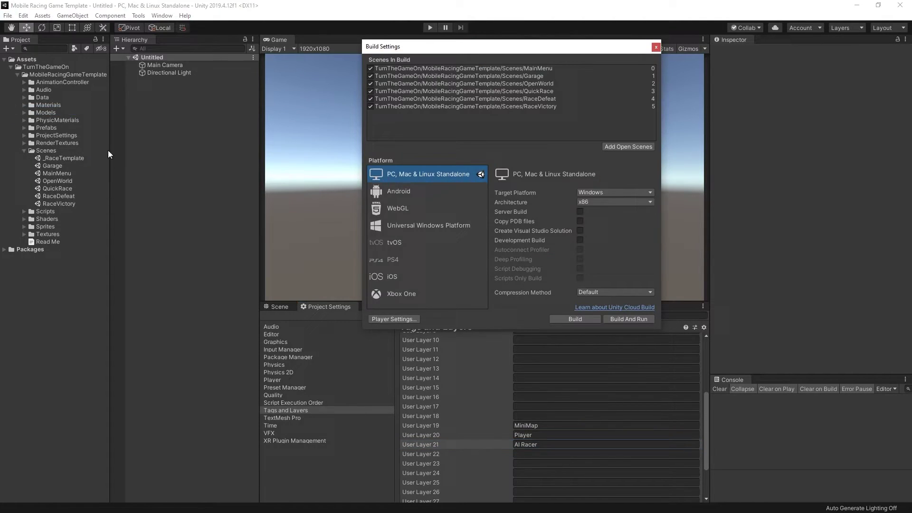
left_click(555, 67)
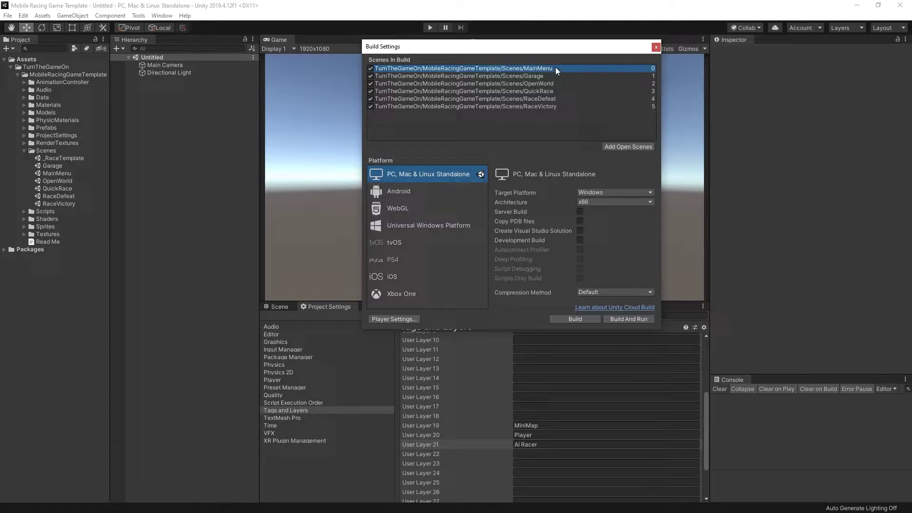
left_click(546, 76)
left_click(548, 84)
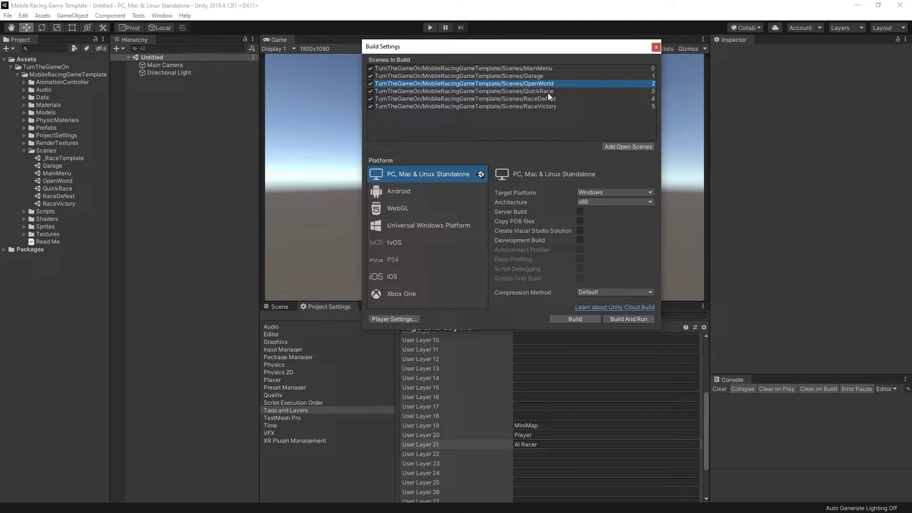
left_click(548, 92)
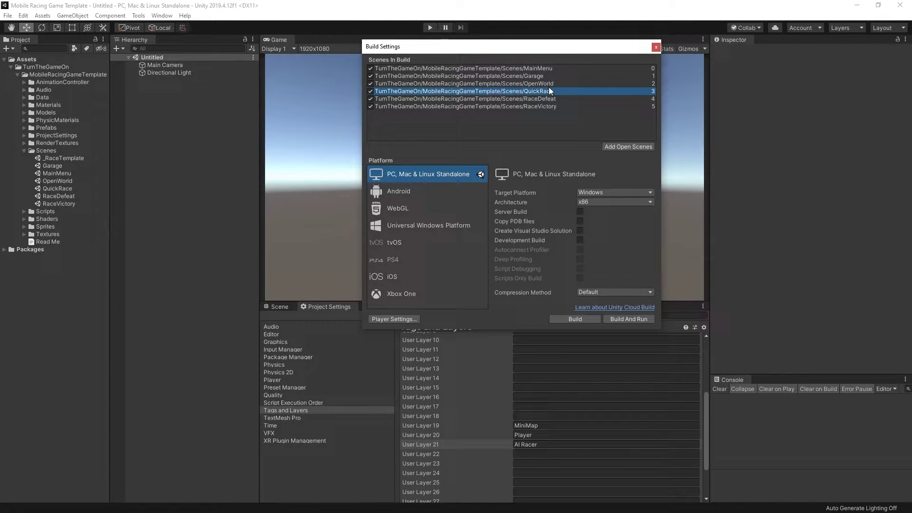
left_click(549, 99)
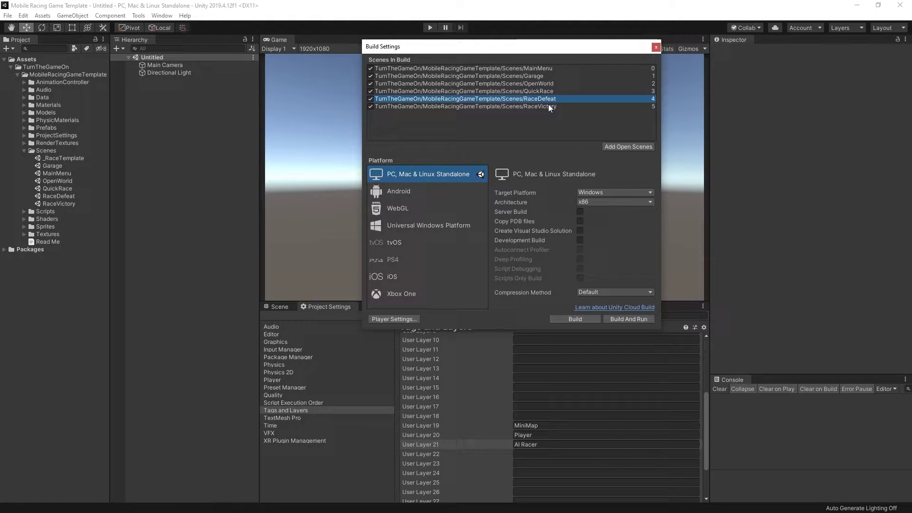
left_click(544, 106)
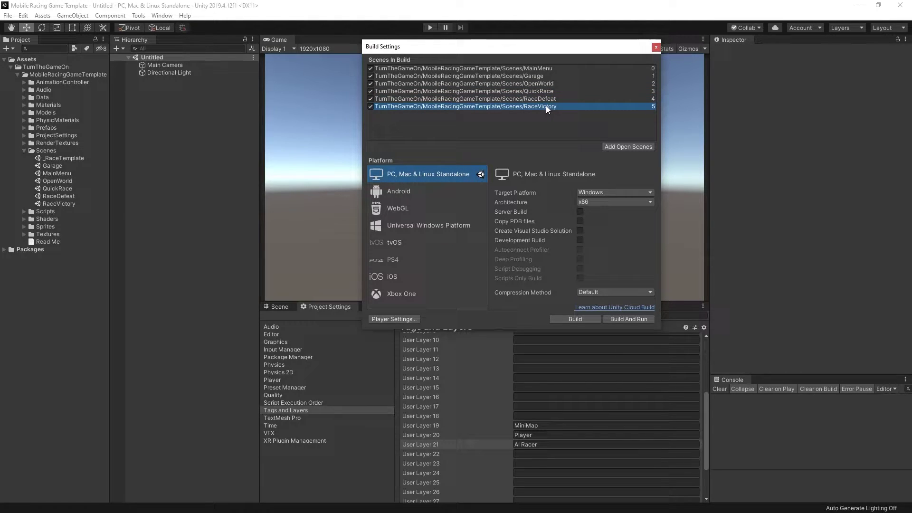
key("Escape")
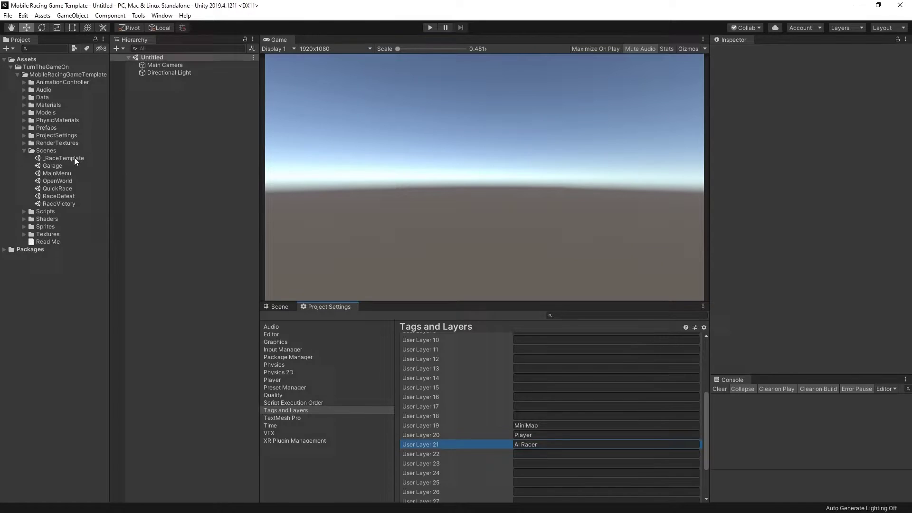
- Open the MainMenu scene, import the TMP Essential Resources, and close the TMP Importer
left_click(76, 159)
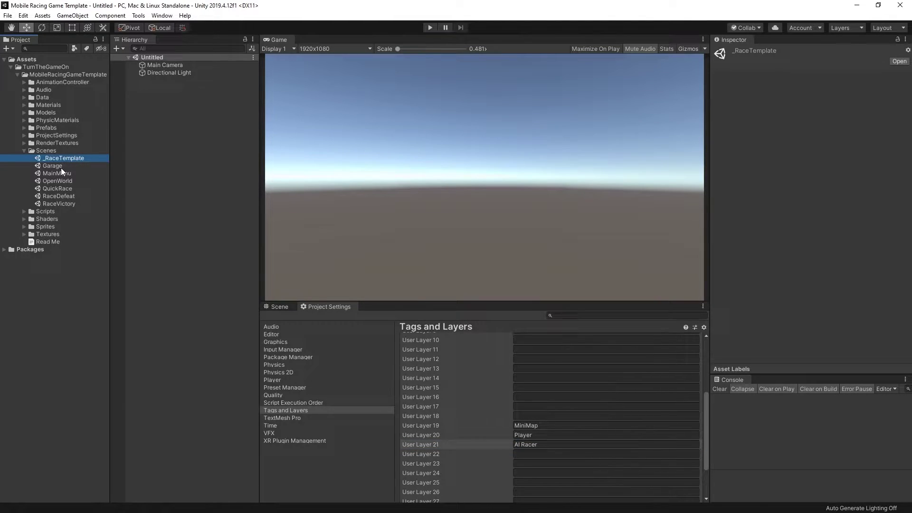
double_click(62, 173)
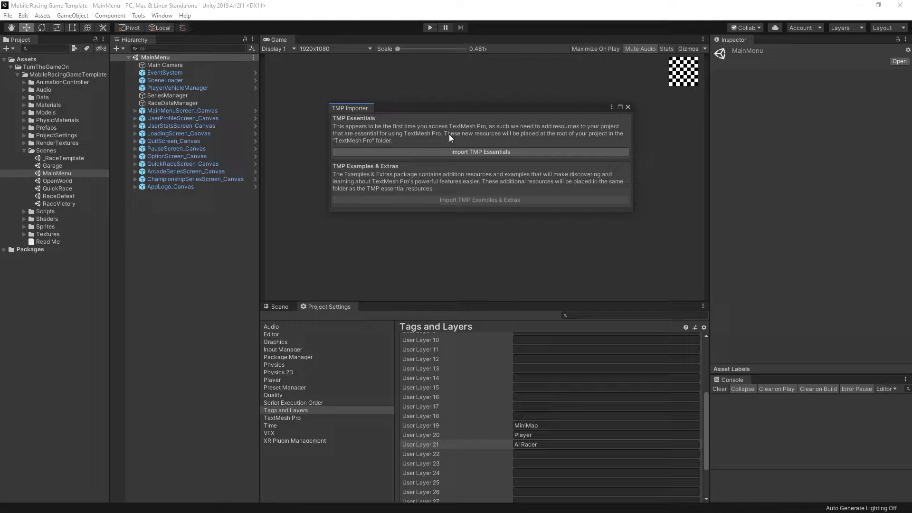
left_click(472, 152)
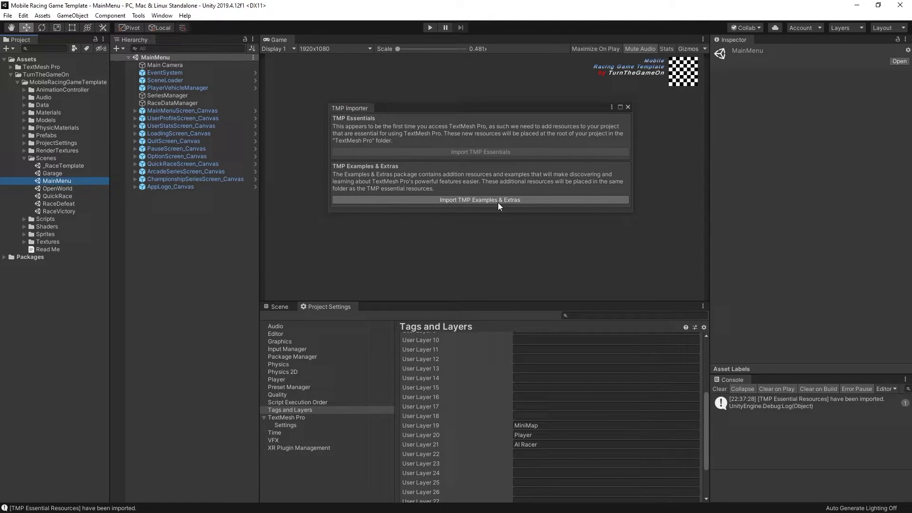
left_click(628, 107)
- Enter Play mode and submit a new user profile with a player name
left_click(431, 27)
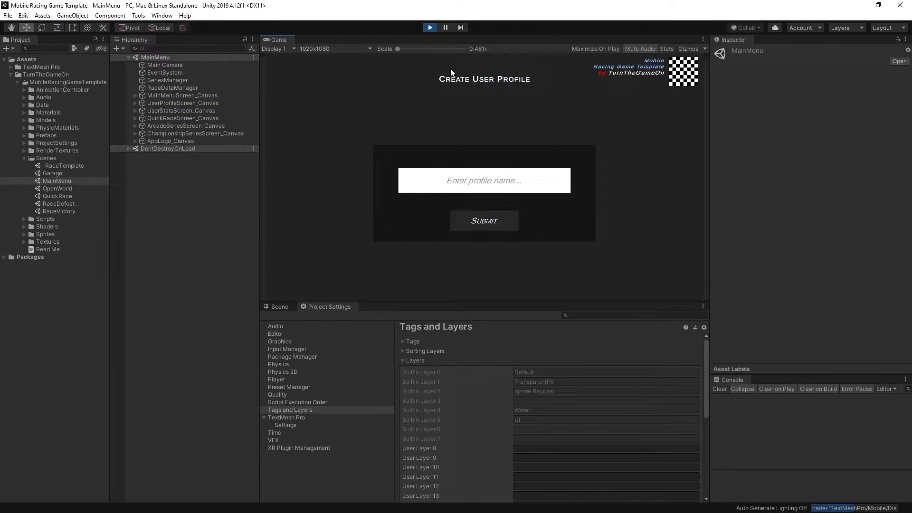
left_click(490, 185)
type("steve")
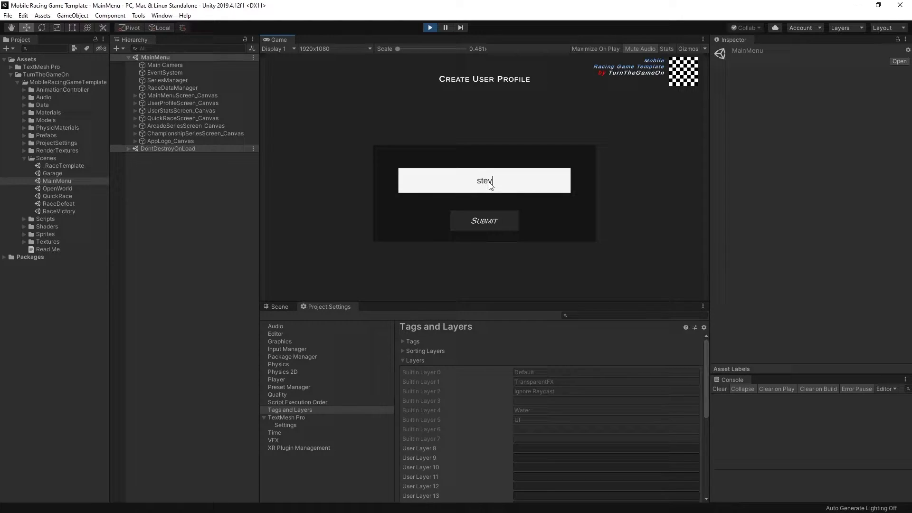
left_click(485, 221)
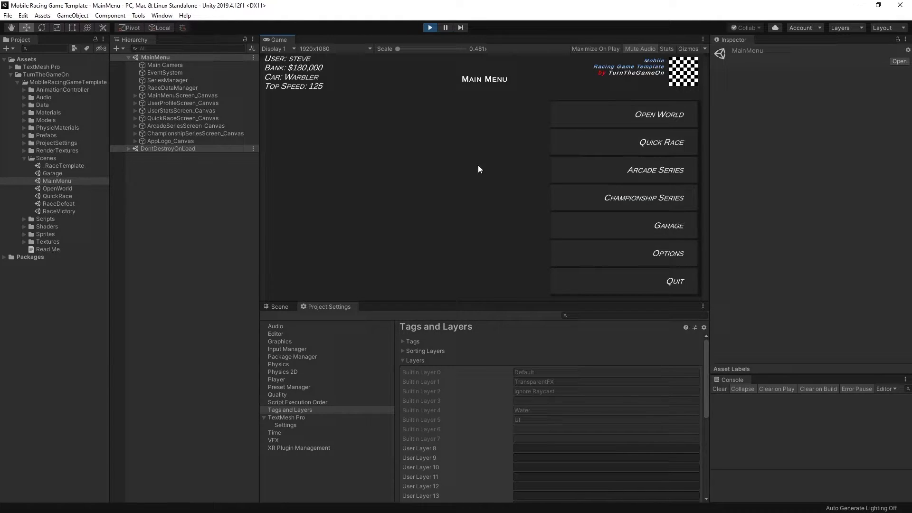
- Review Options, keeping Graphics Quality Very Low and Steering Type UI Buttons, then return to the menu
left_click(577, 252)
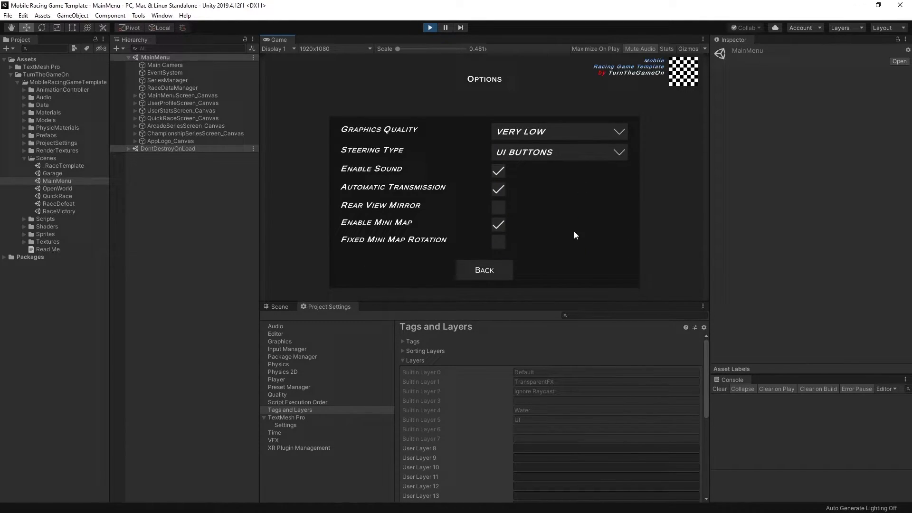
left_click(573, 138)
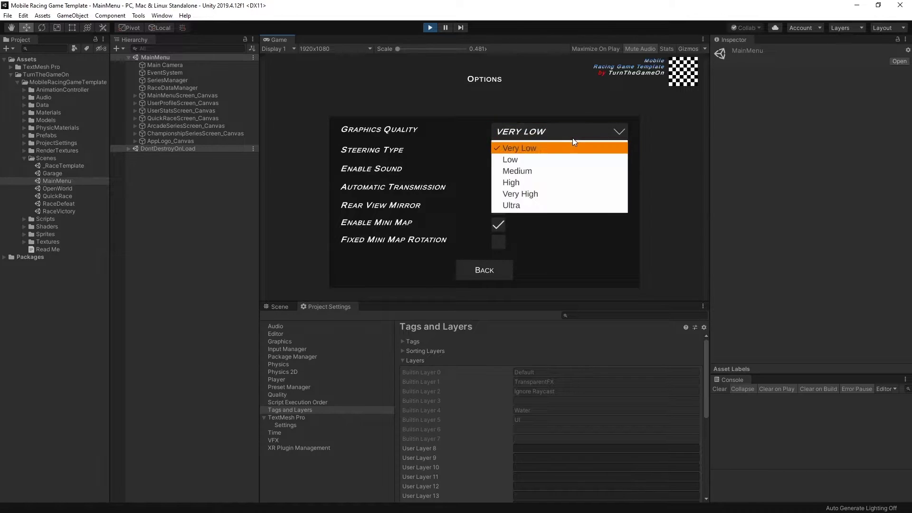
left_click(552, 150)
left_click(535, 155)
left_click(535, 153)
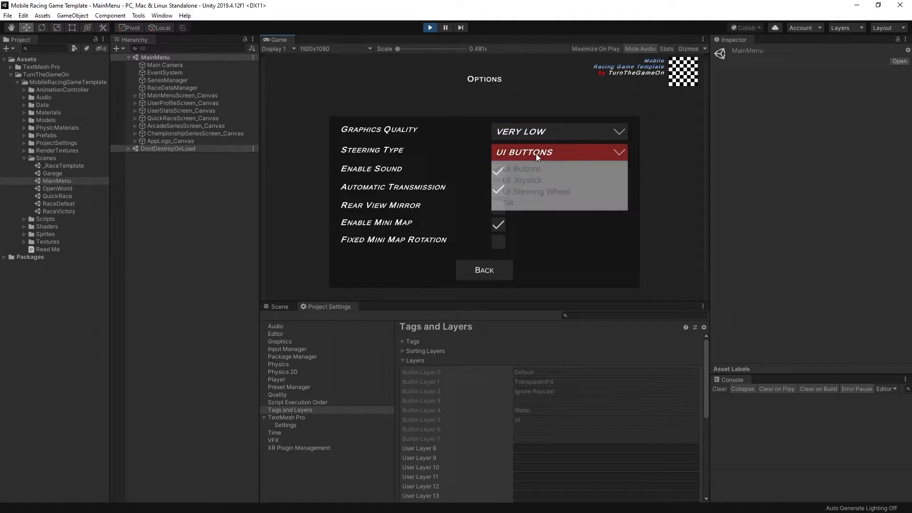
left_click(475, 270)
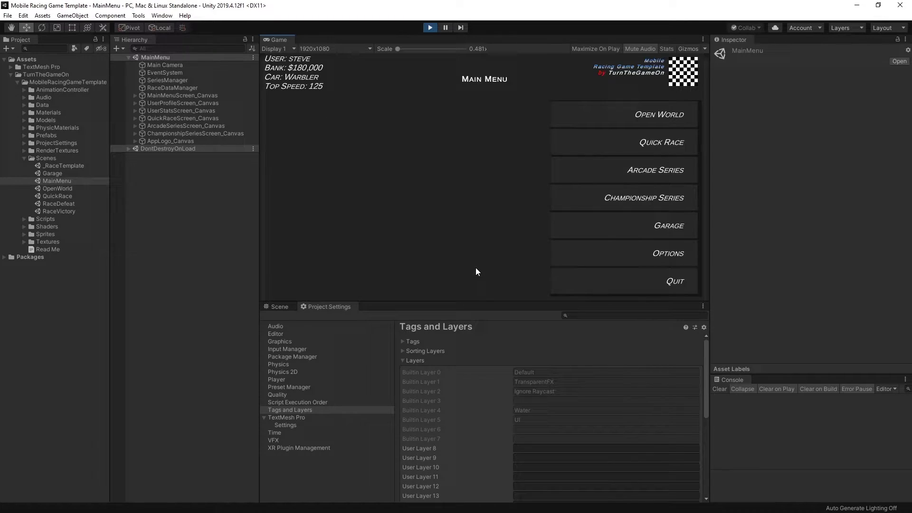
- Enter the garage and browse from the Fiddler back to the Warbler
left_click(605, 233)
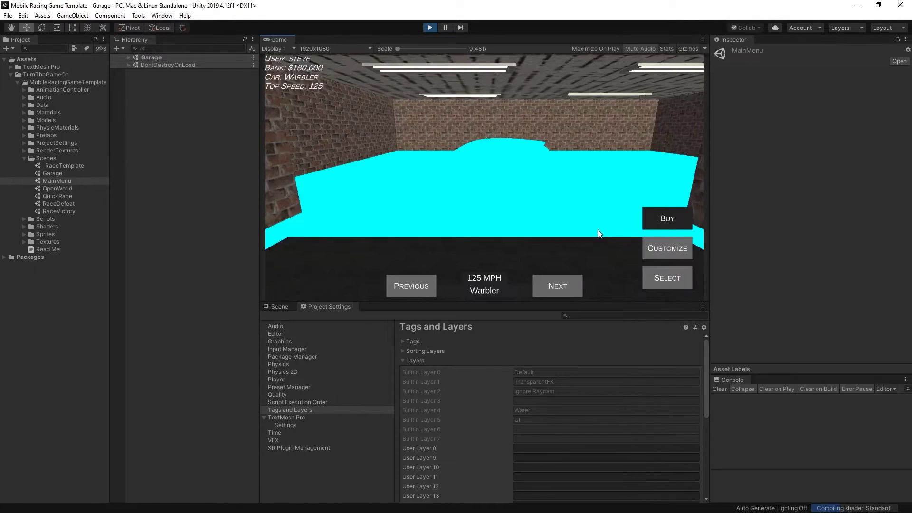
left_click(553, 281)
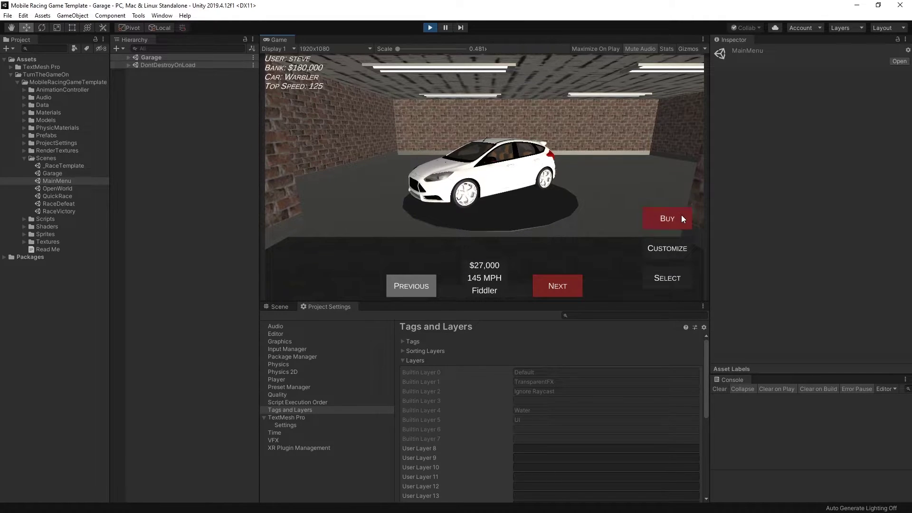
left_click(561, 286)
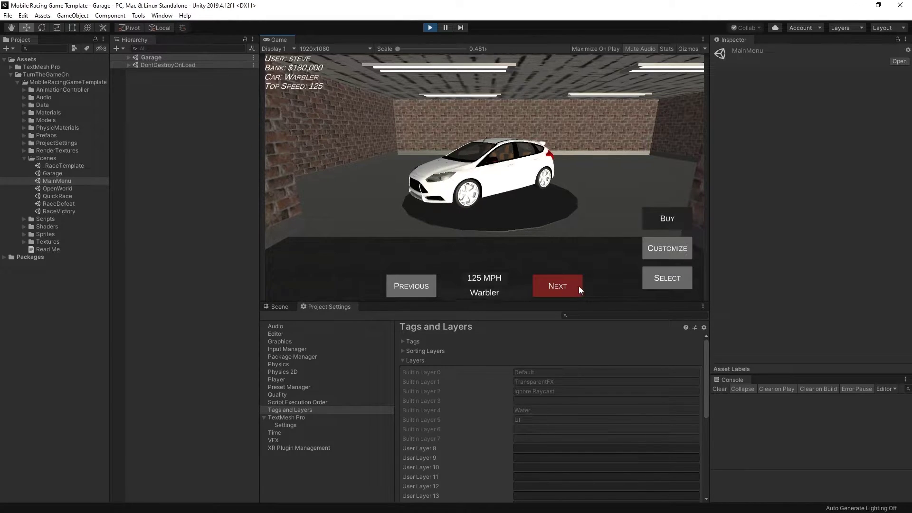
- Buy red body paint and a blue neon underglow for the Warbler
left_click(668, 250)
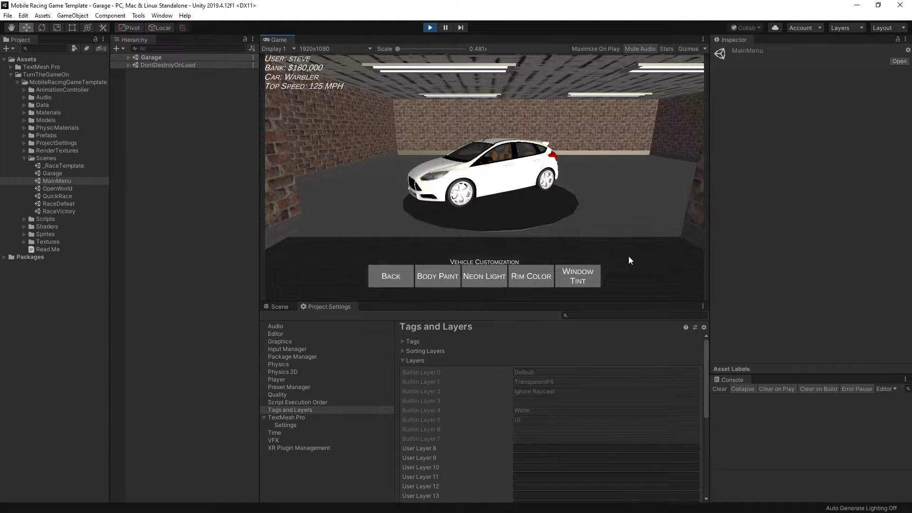
left_click(435, 275)
left_click(534, 288)
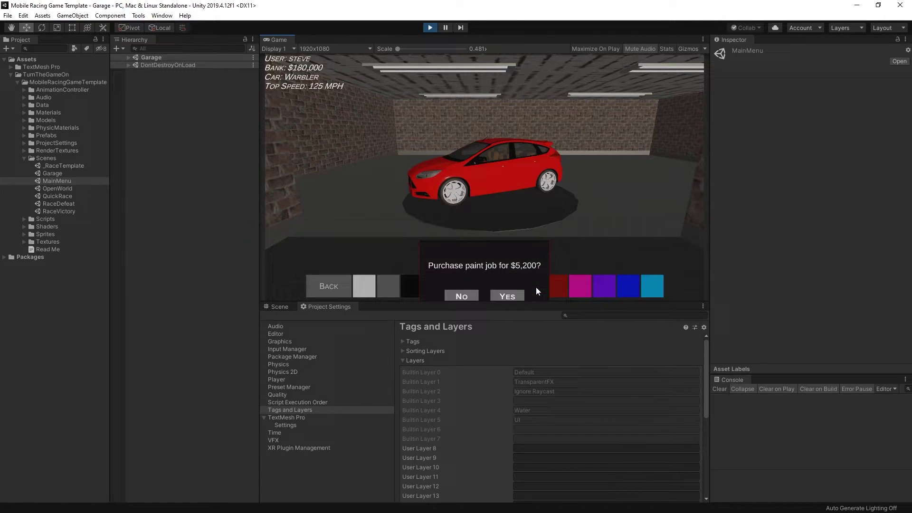
left_click(507, 270)
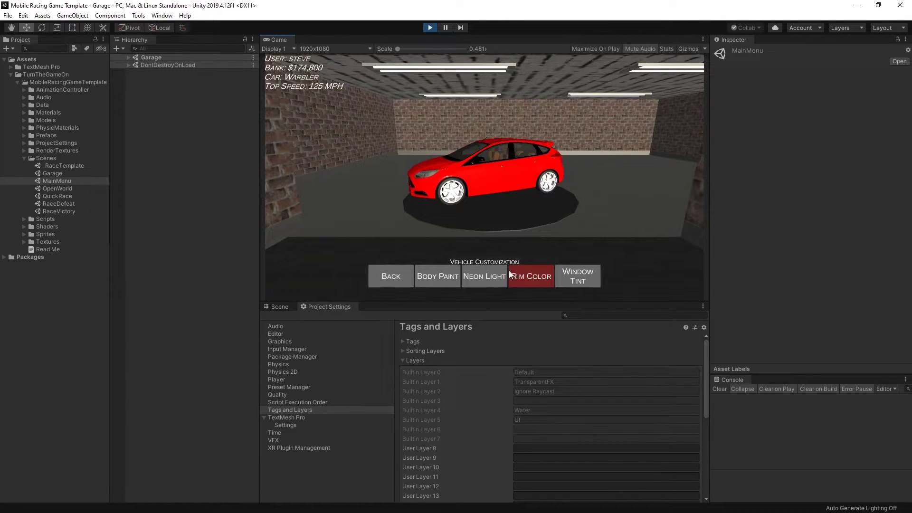
left_click(480, 279)
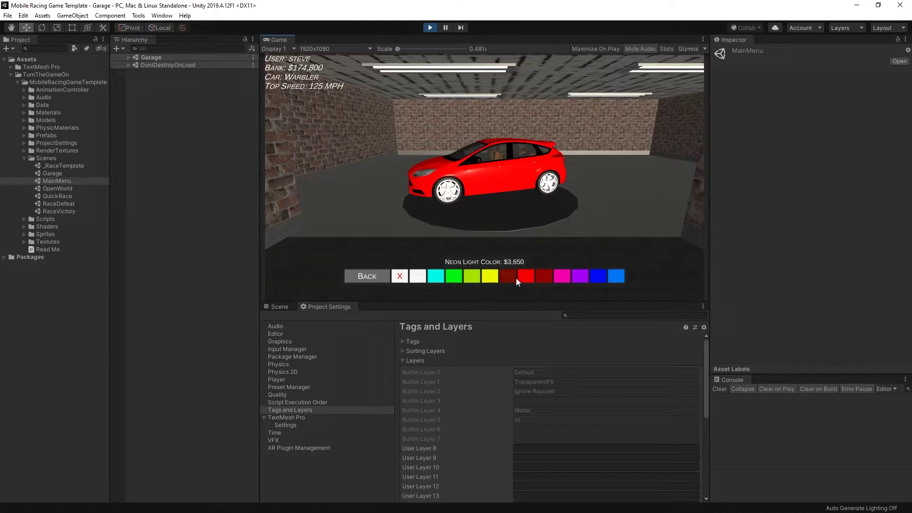
left_click(604, 276)
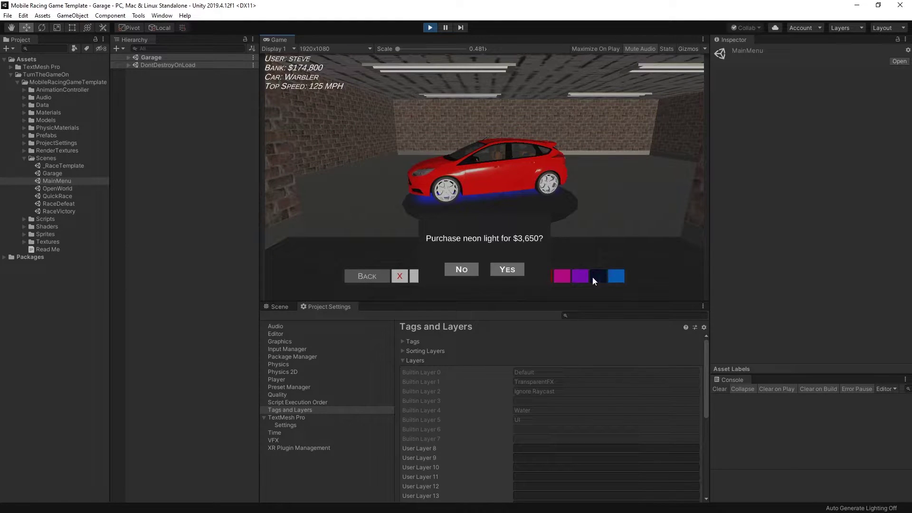
left_click(510, 274)
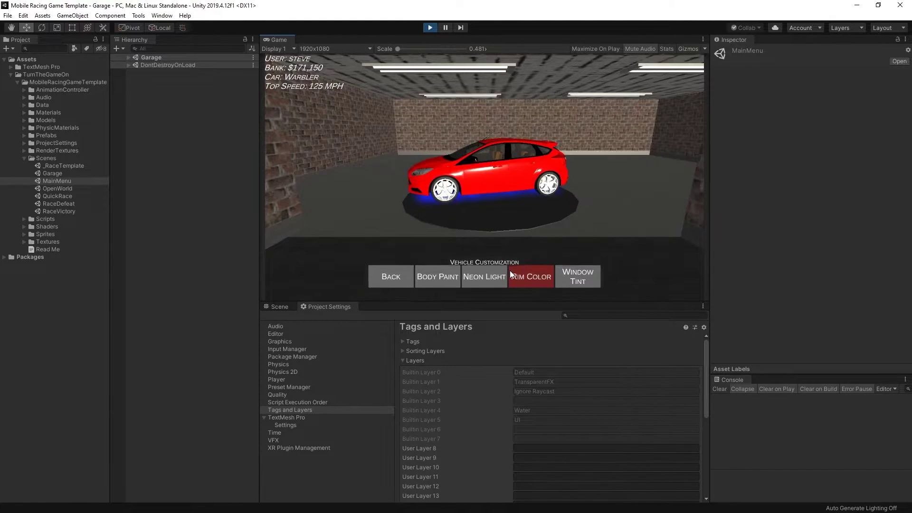
- Buy rim paint, settling on black rims
left_click(534, 280)
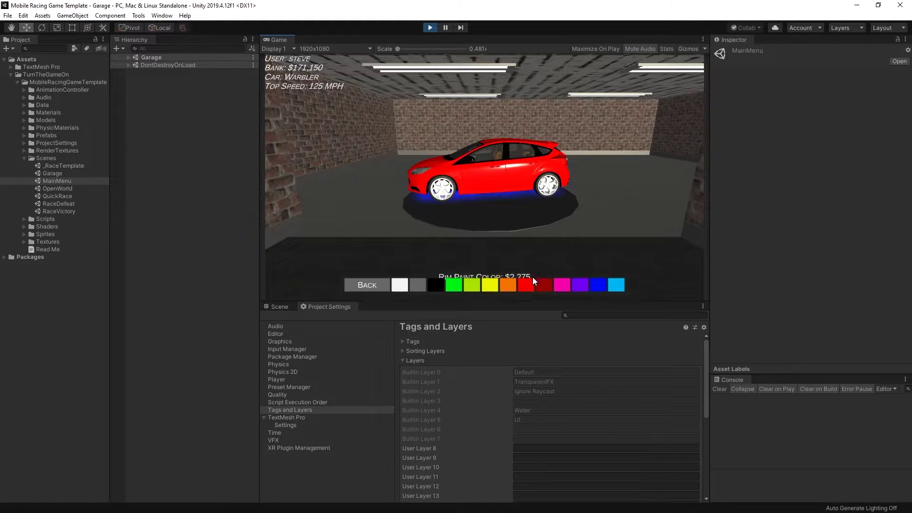
left_click(422, 275)
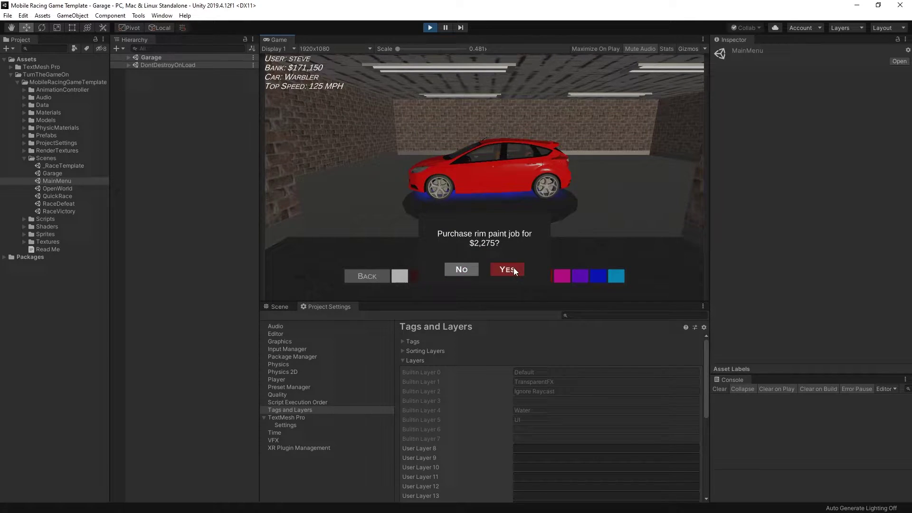
left_click(514, 270)
left_click(526, 276)
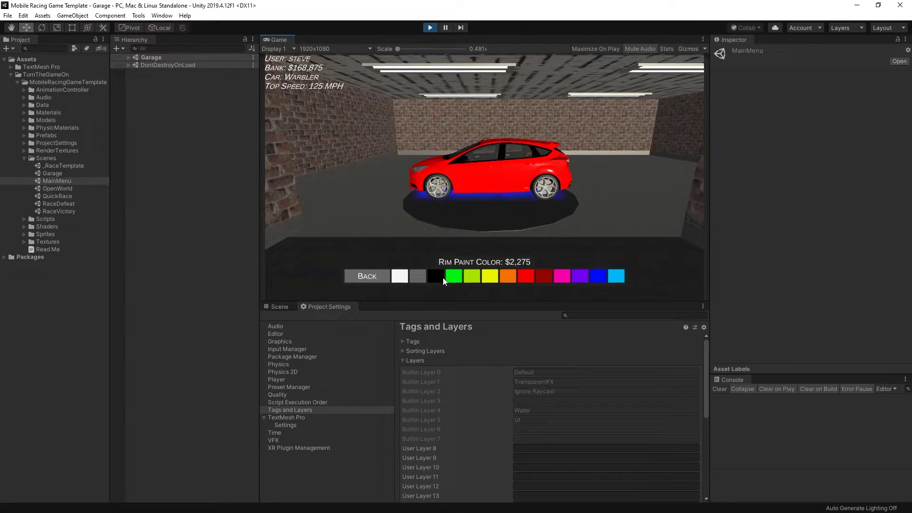
left_click(437, 276)
left_click(509, 267)
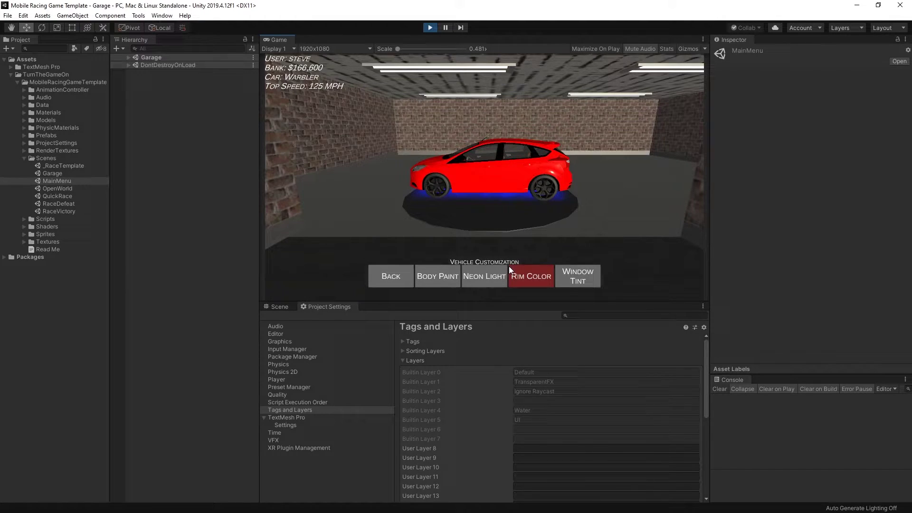
- Buy a grey window tint and leave customization back to the garage
left_click(582, 280)
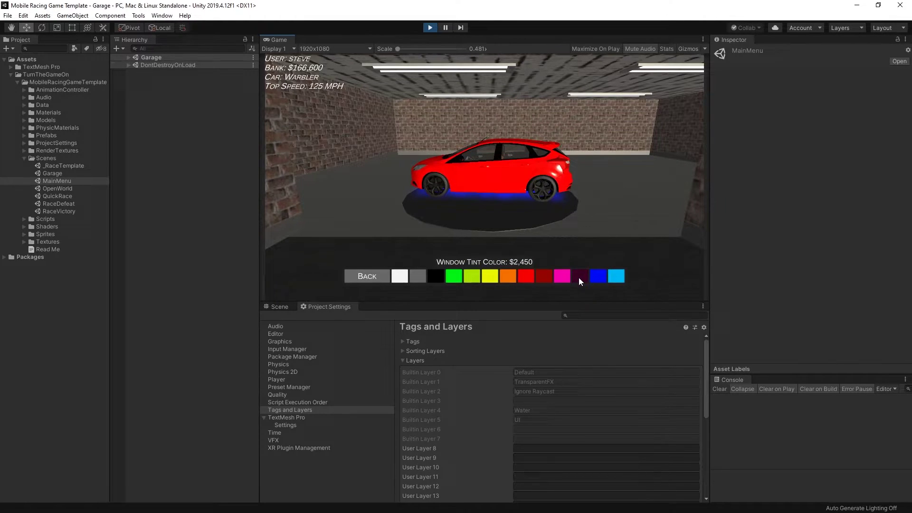
left_click(417, 273)
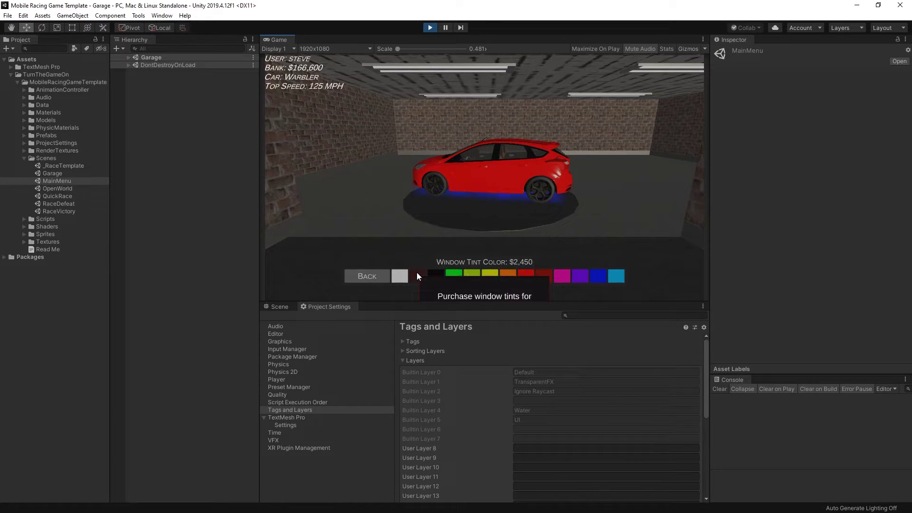
left_click(507, 270)
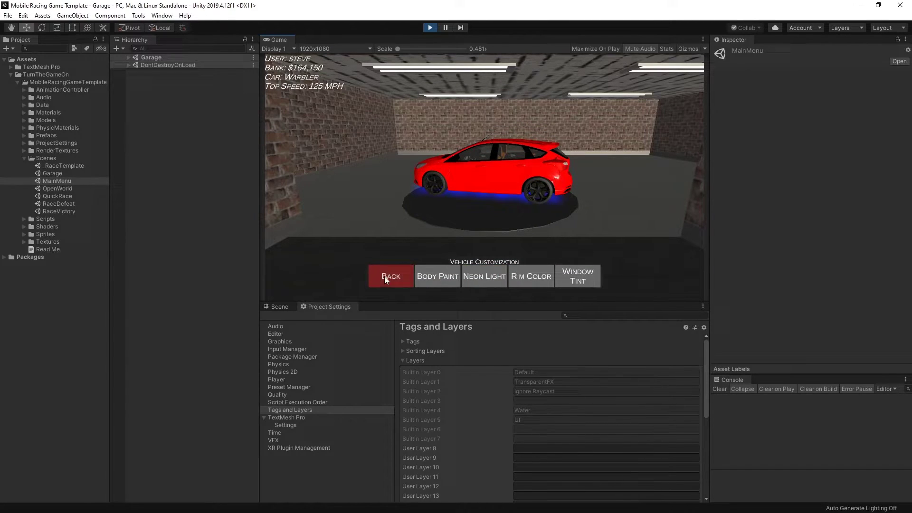
left_click(383, 275)
- Select the red Warbler, start Open World, and drive it forward through Mid-City Crossroads
left_click(658, 277)
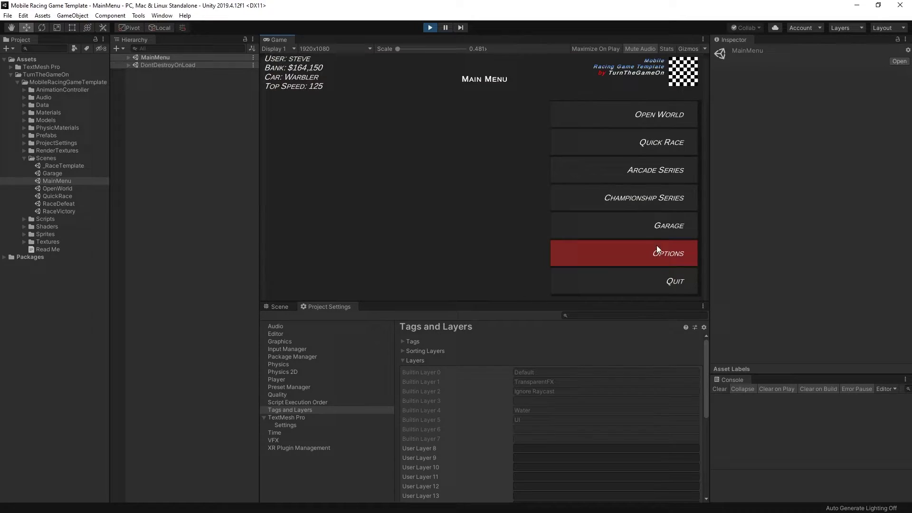
left_click(664, 112)
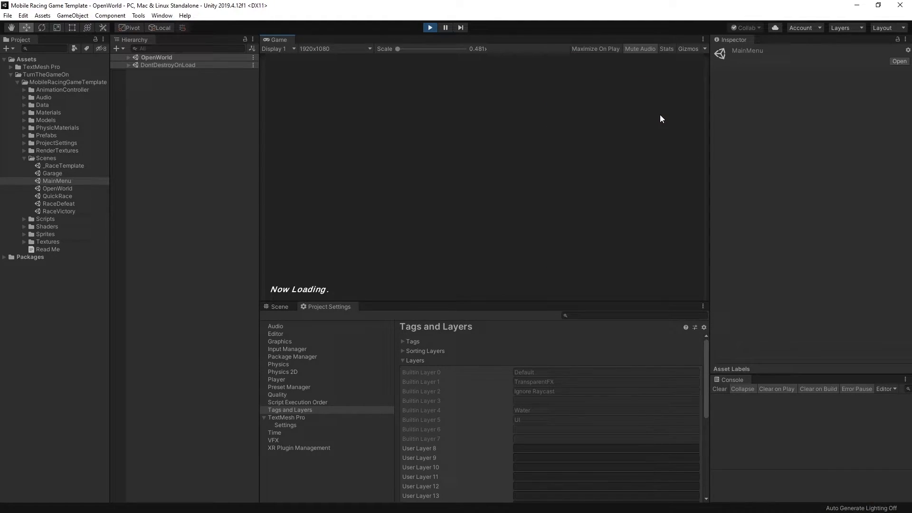
left_click(654, 261)
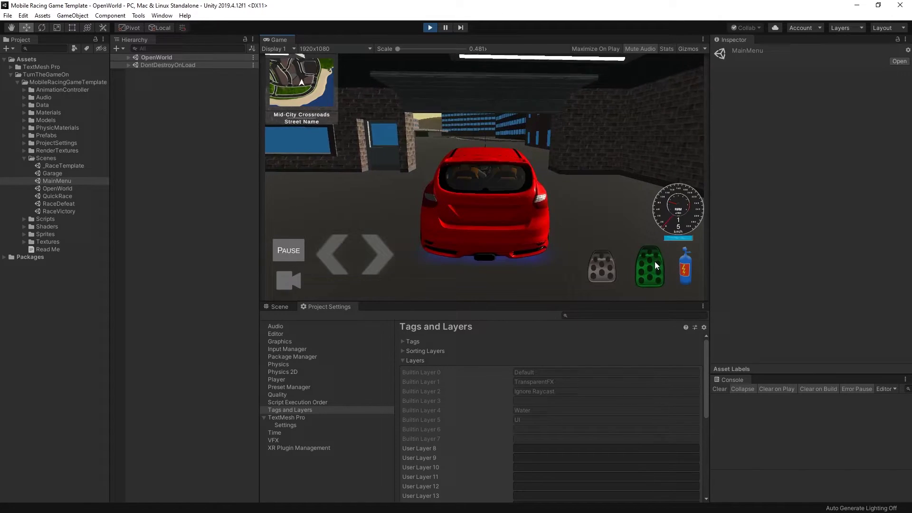
left_click_drag(654, 261, 599, 270)
left_click_drag(654, 270, 598, 268)
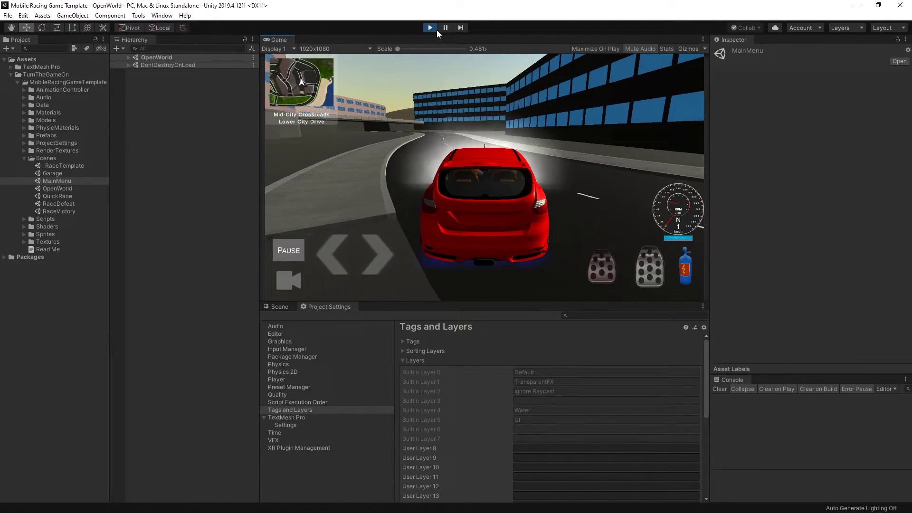
- Pause, go to the main menu, and open Quick Race showing Trial Hills: Sunday Practice
left_click(292, 252)
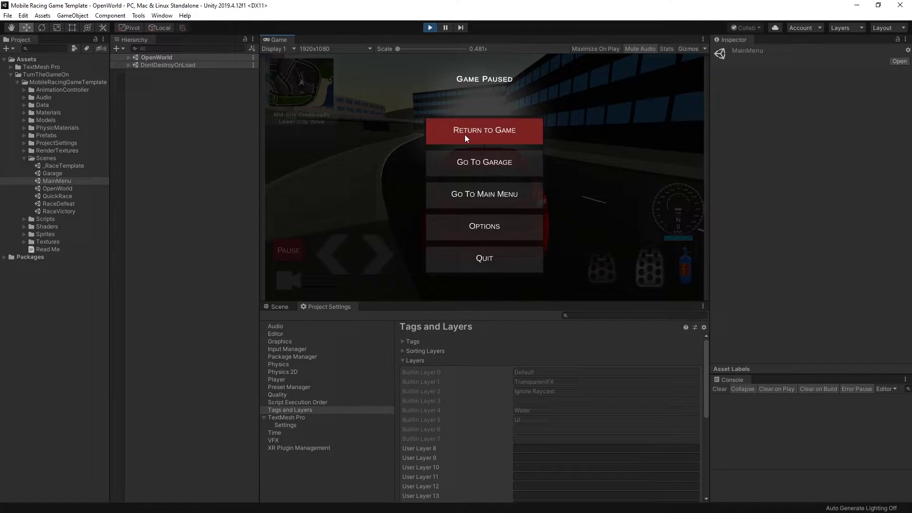
left_click(471, 198)
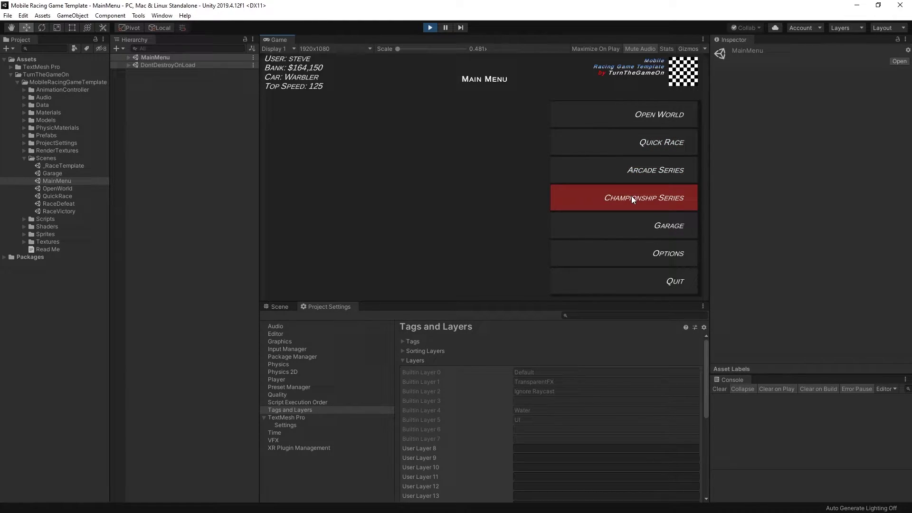
left_click(666, 148)
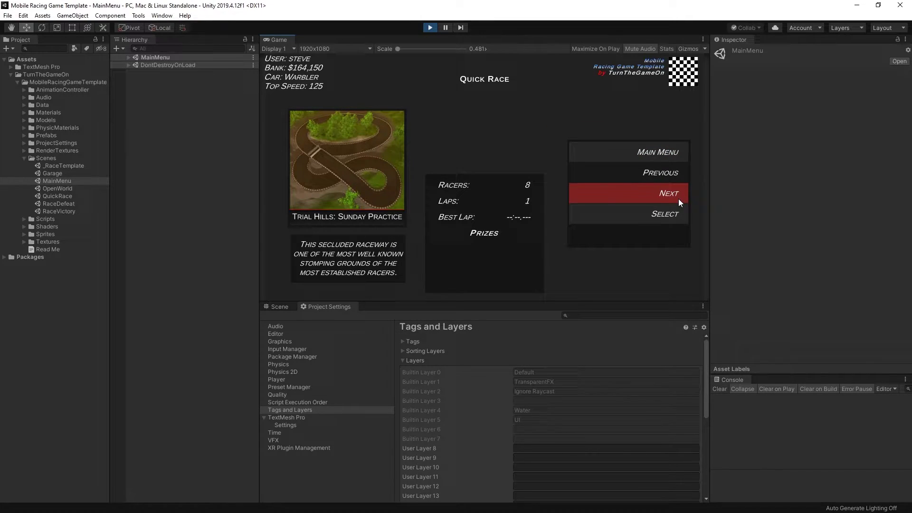
- Select the Trial Hills race and accelerate off the line against seven AI cars
left_click(671, 211)
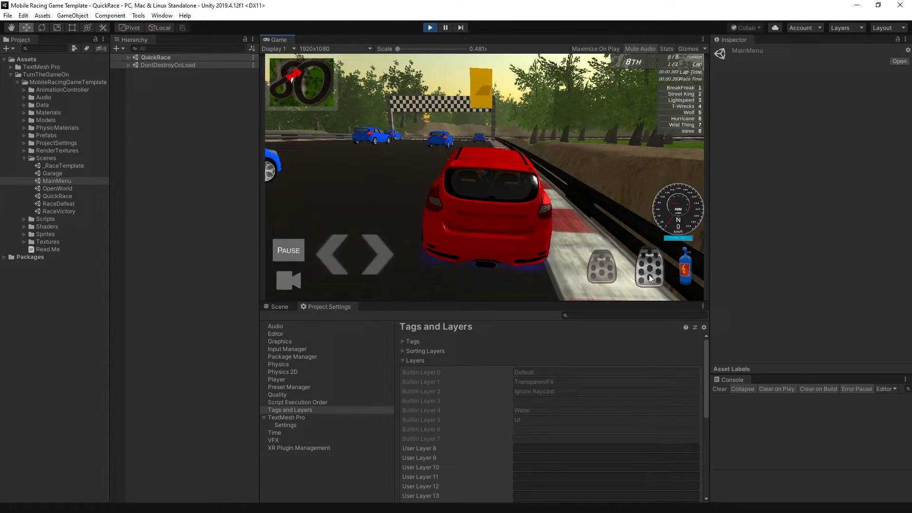
left_click_drag(649, 276, 597, 267)
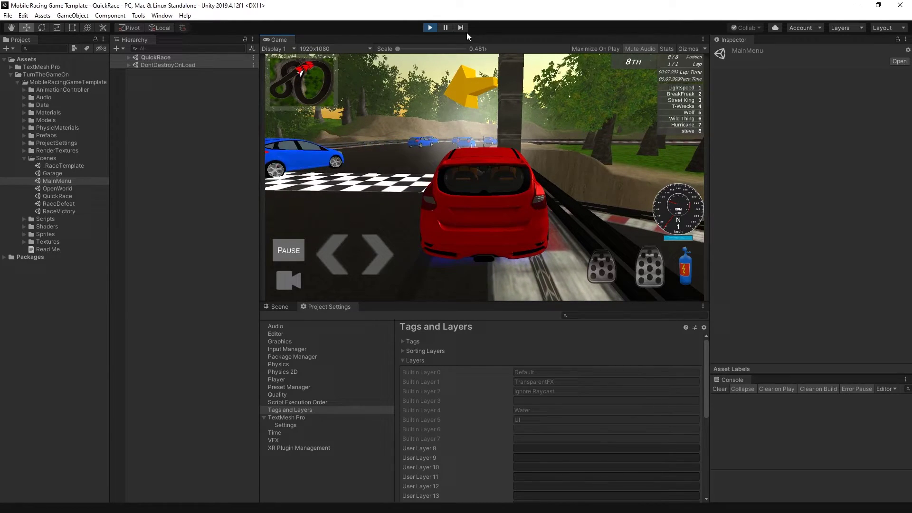
- Exit Play mode, open the Garage scene, and inspect the window tint, rim, neon and garage menu canvases
left_click(426, 27)
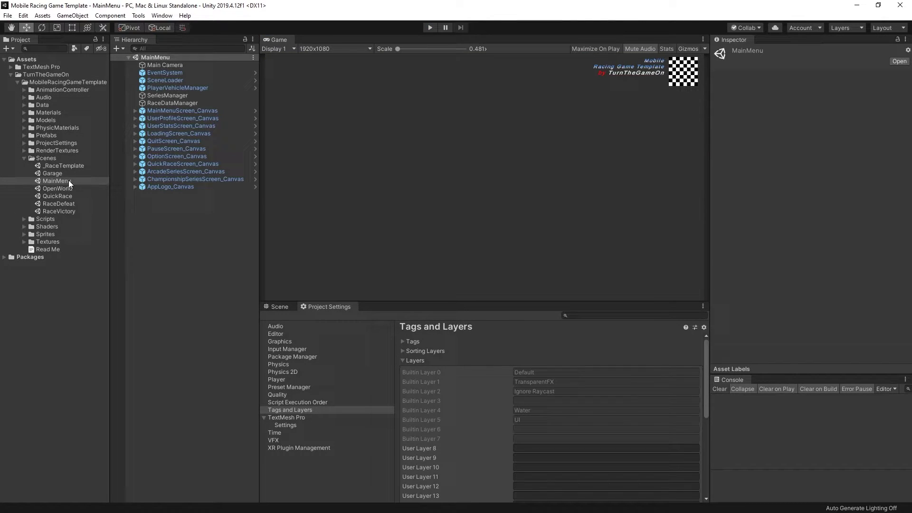
double_click(59, 174)
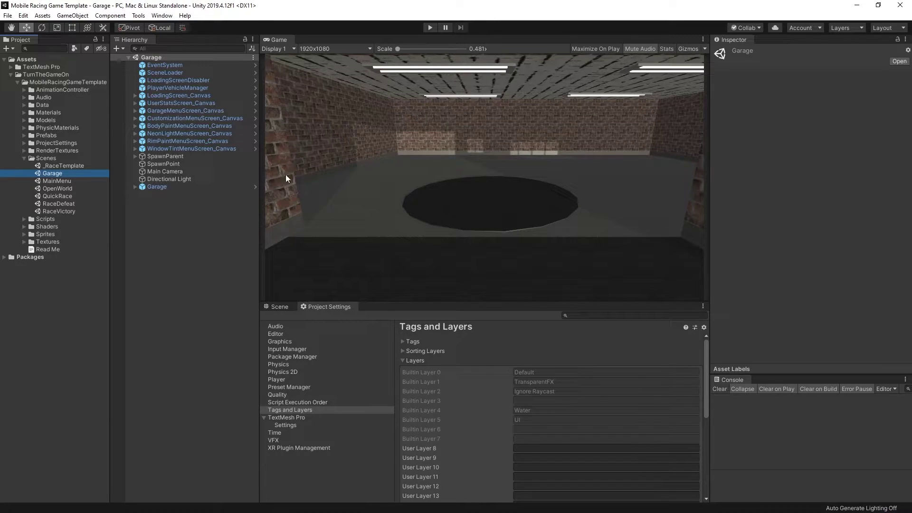
left_click(190, 148)
left_click(192, 141)
left_click(194, 135)
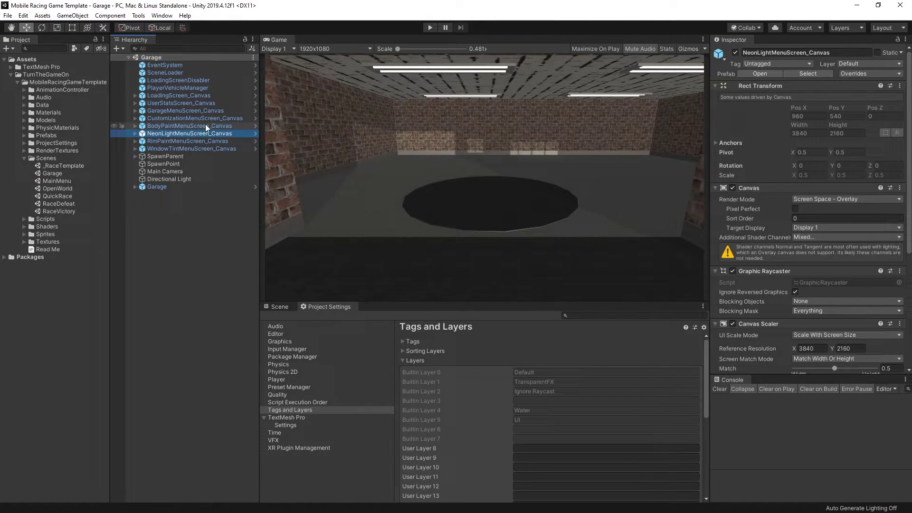
left_click(205, 124)
left_click(212, 118)
- Select LoadingScreen_Canvas, locate its prefab asset, and widen the Project panel to read full names
left_click(213, 109)
left_click(209, 101)
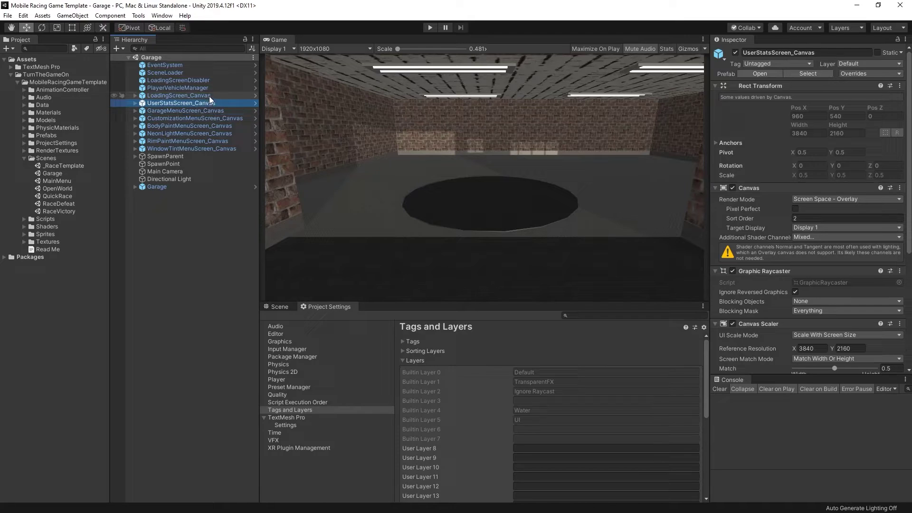
left_click(204, 94)
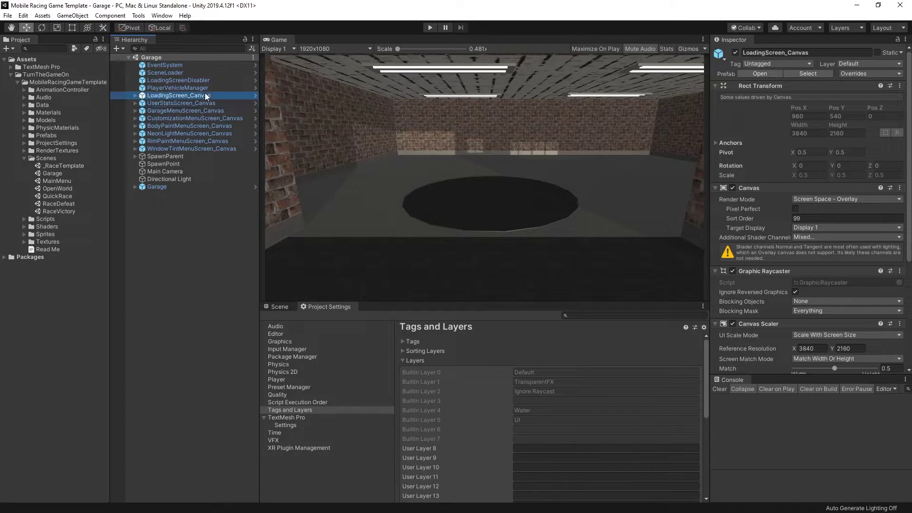
left_click(813, 72)
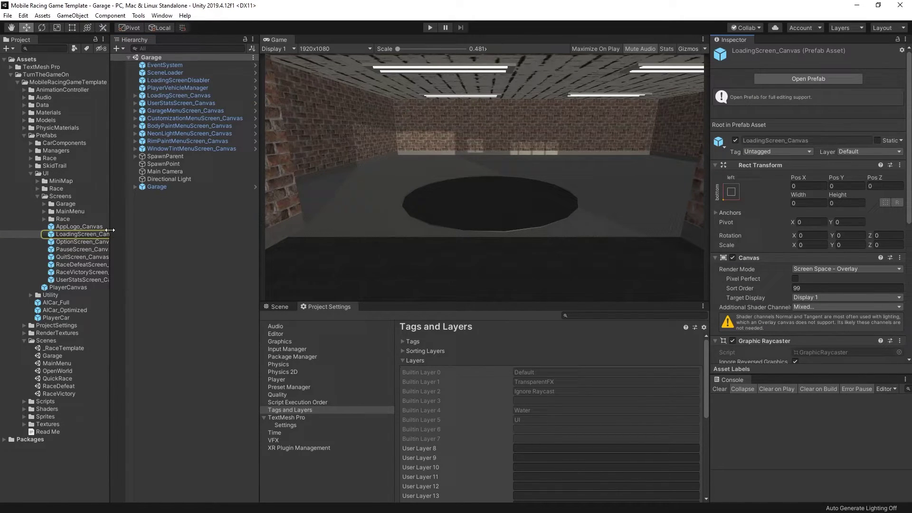
left_click_drag(109, 230, 134, 229)
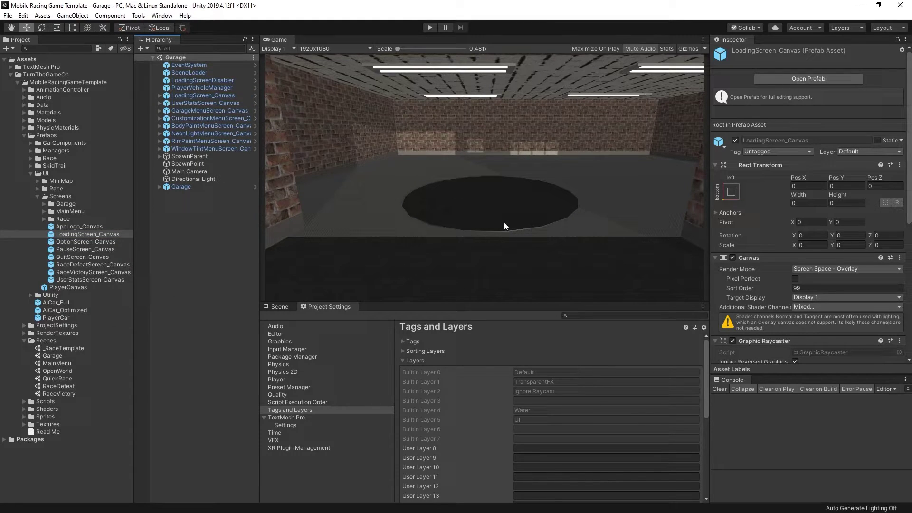
- Load the OpenWorld scene in the Scene view and fly over its roads, grass and rooftops
left_click(275, 306)
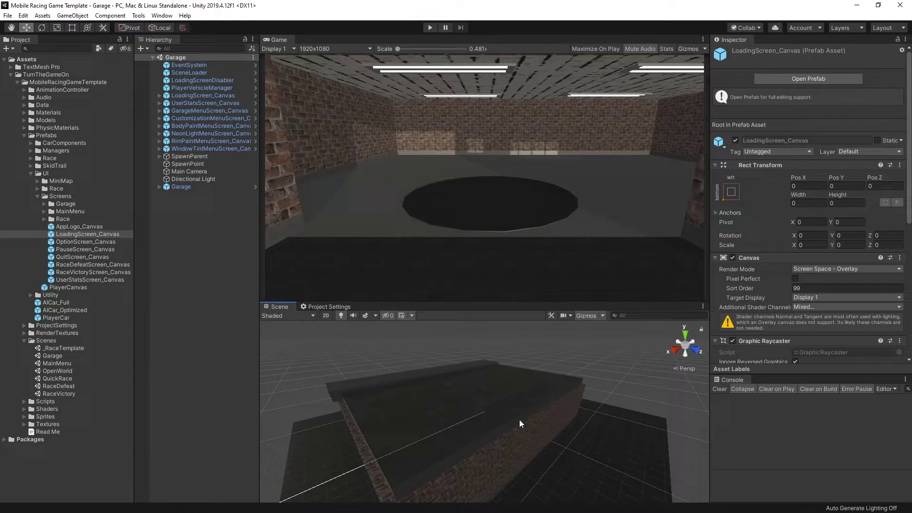
right_click_drag(520, 420, 580, 430)
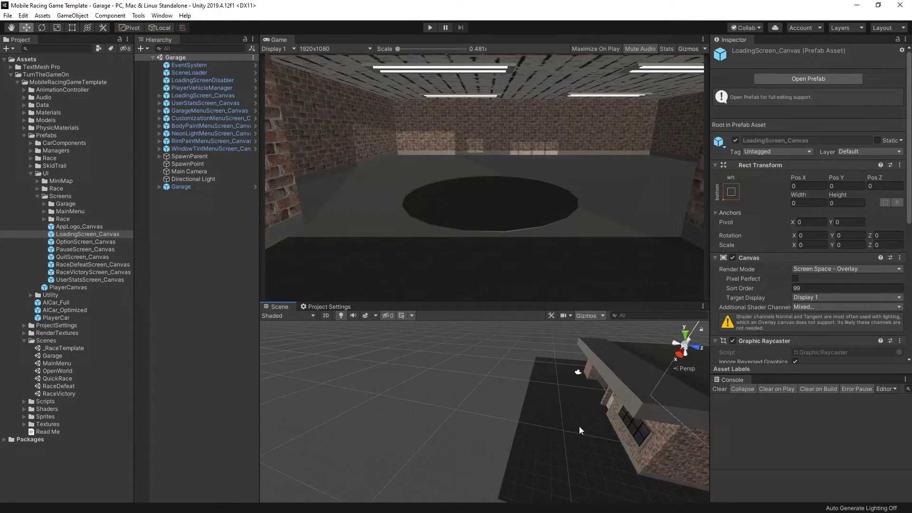
left_click(54, 362)
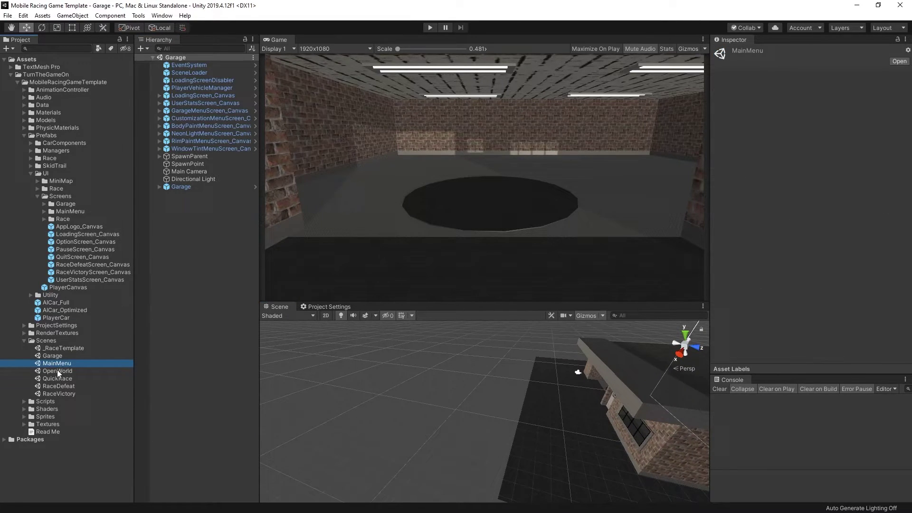
left_click(57, 371)
double_click(57, 371)
right_click_drag(475, 380, 486, 381)
scroll(478, 395, "down", 5)
right_click_drag(432, 396, 434, 424)
right_click_drag(627, 399, 566, 440)
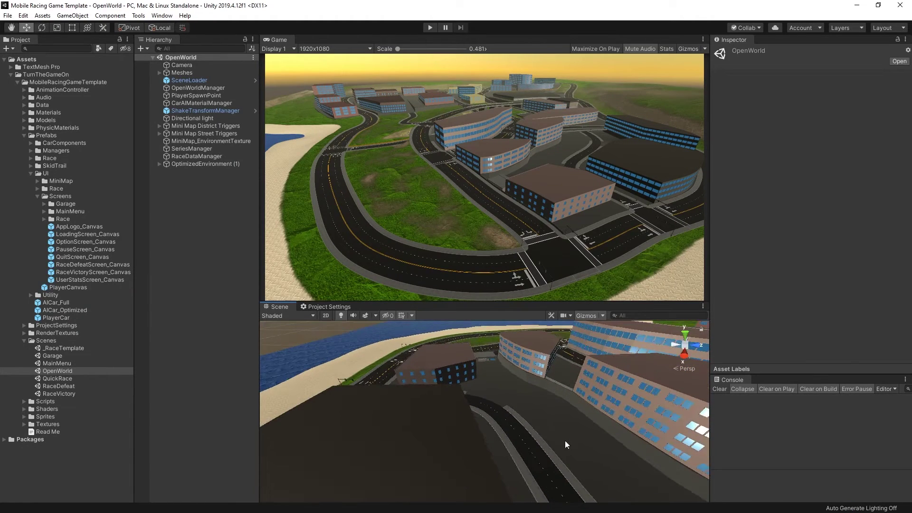
- Open the QuickRace scene, frame the minimap terrain plane and tilt to look down on the track
double_click(61, 379)
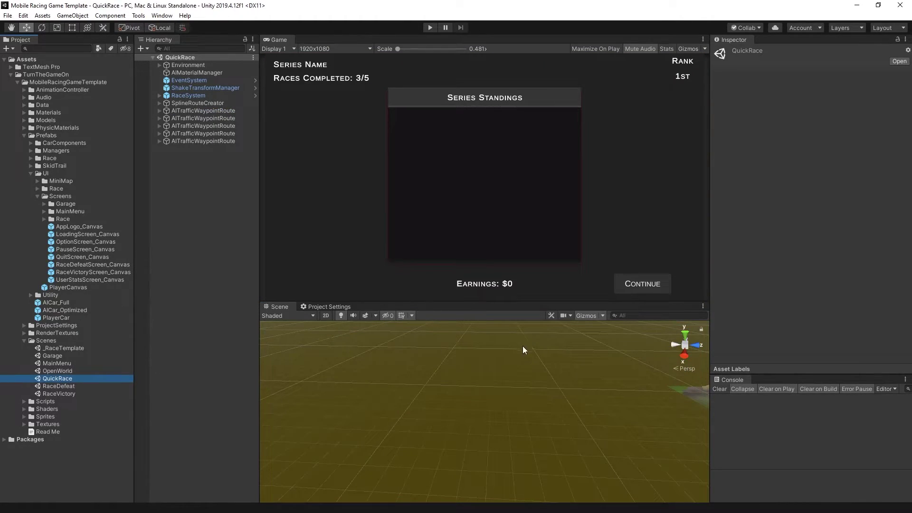
right_click_drag(518, 369, 594, 367)
left_click(504, 382)
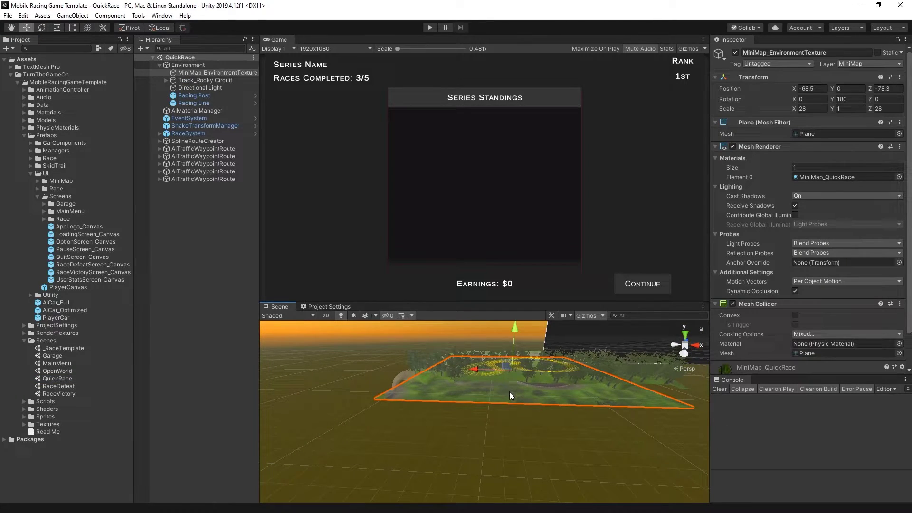
key("f")
scroll(477, 460, "up", 6)
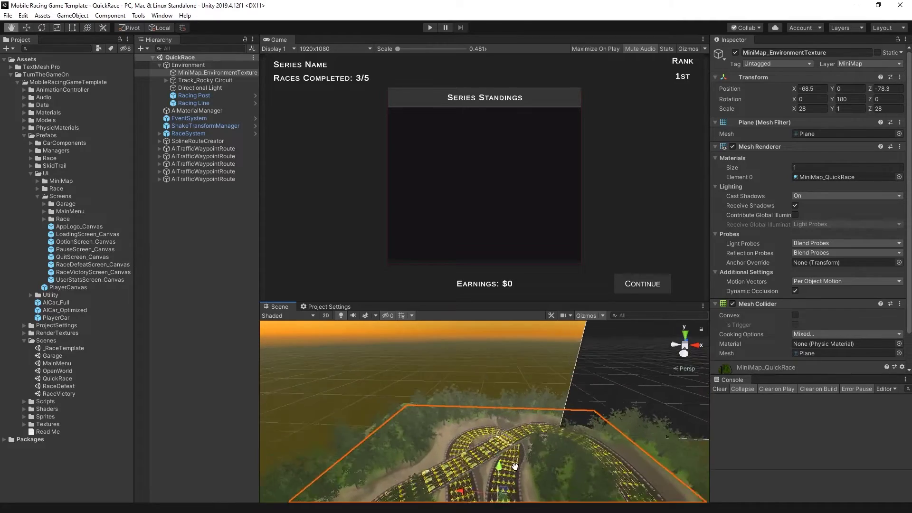
right_click_drag(475, 438, 480, 408)
- Select the five AITrafficWaypointRoute objects to show their routes, then deselect and zoom the view
left_click(235, 148)
key("shift+Down")
key("shift+Down")
key("shift+Down")
key("shift+Down")
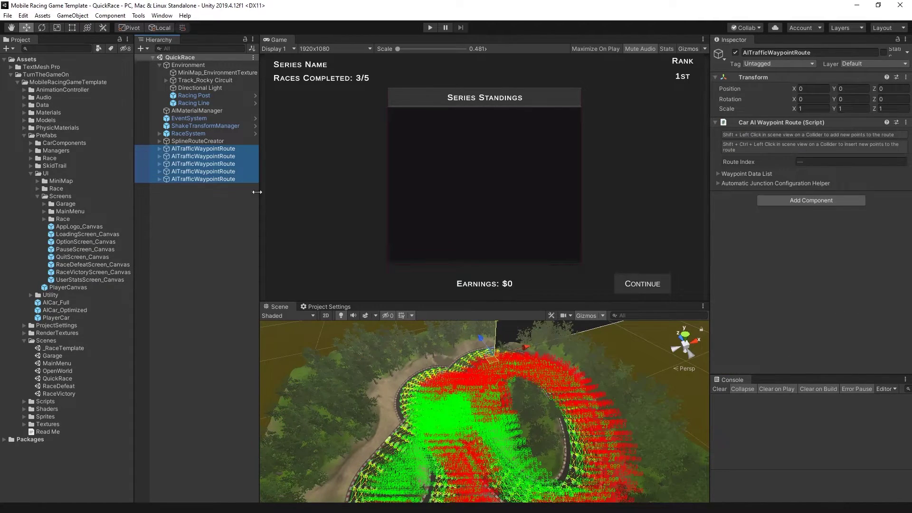
left_click(196, 268)
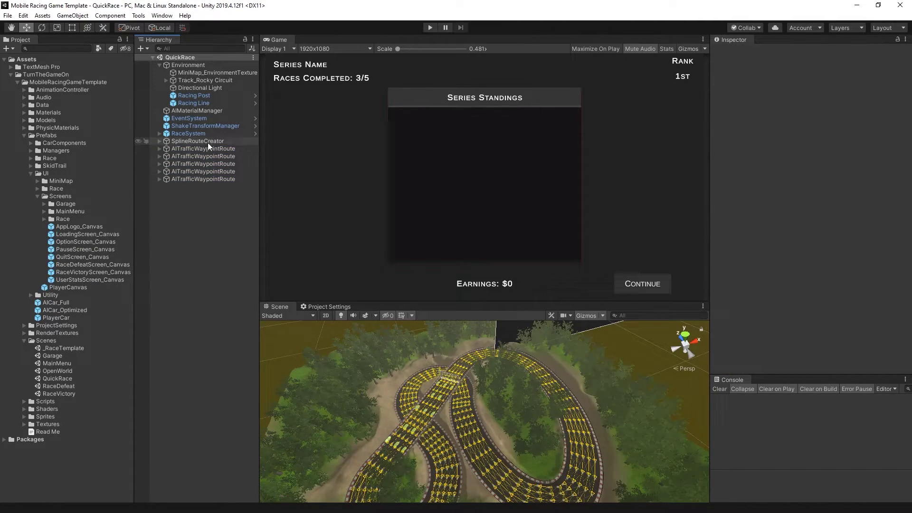
scroll(537, 452, "up", 8)
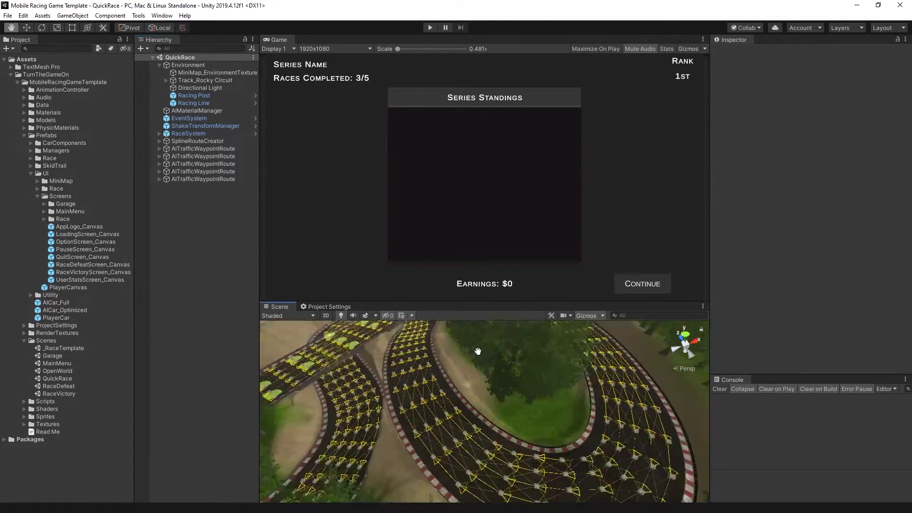
scroll(434, 342, "down", 8)
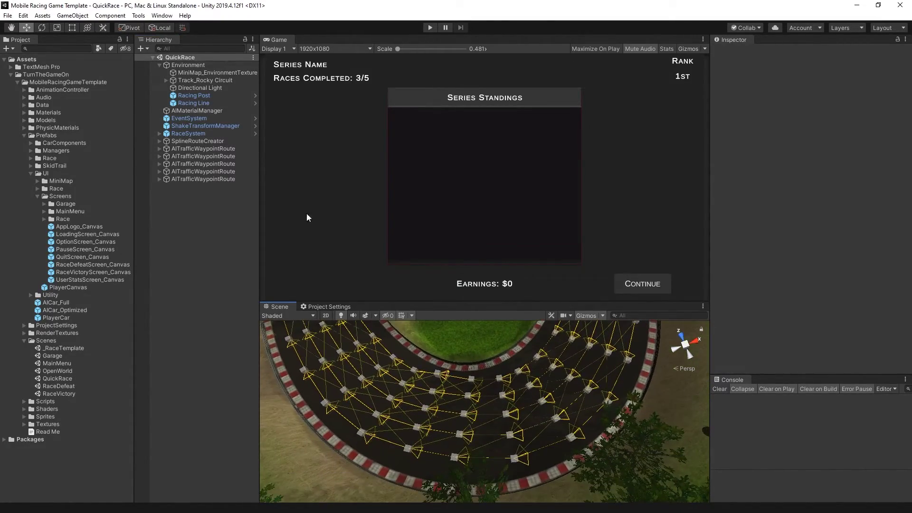
- Expand the first AITrafficWaypointRoute, check its Route Index and orbit around its labelled waypoints
left_click(159, 148)
left_click(208, 151)
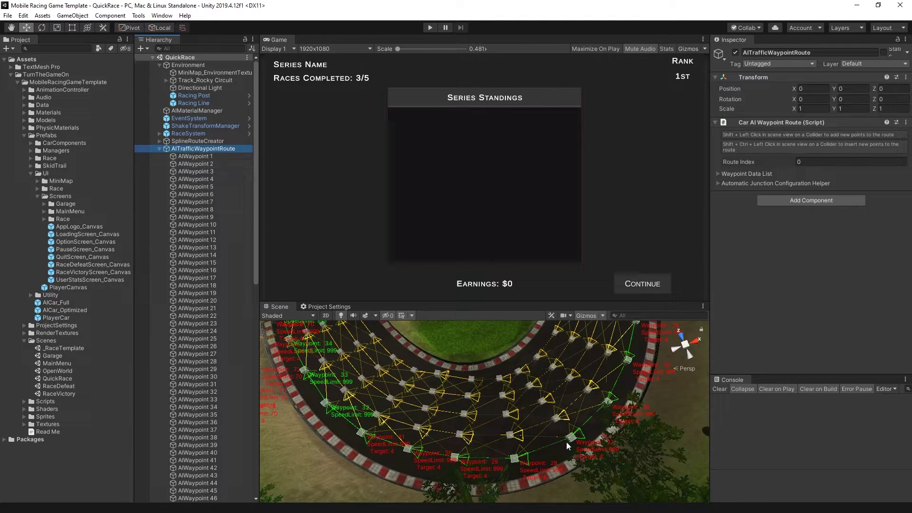
left_click_drag(565, 446, 502, 455, "alt")
left_click(740, 160)
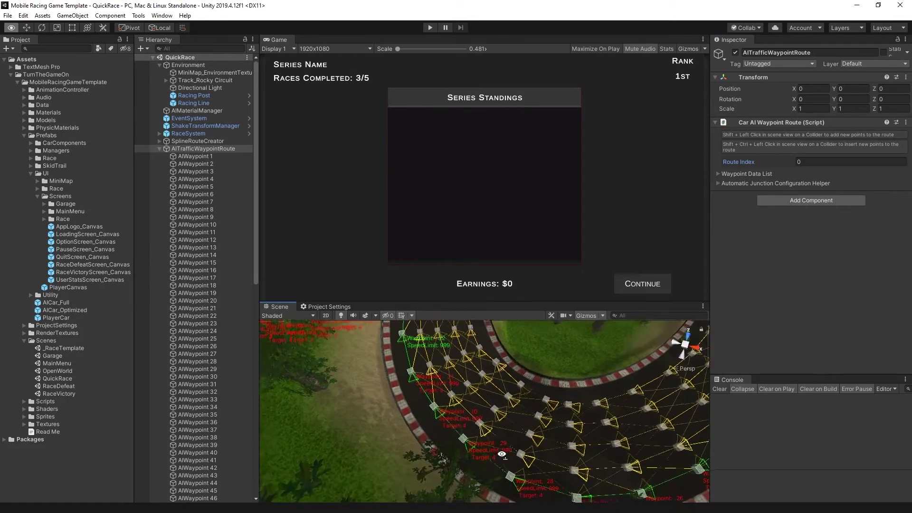
scroll(500, 438, "up", 8)
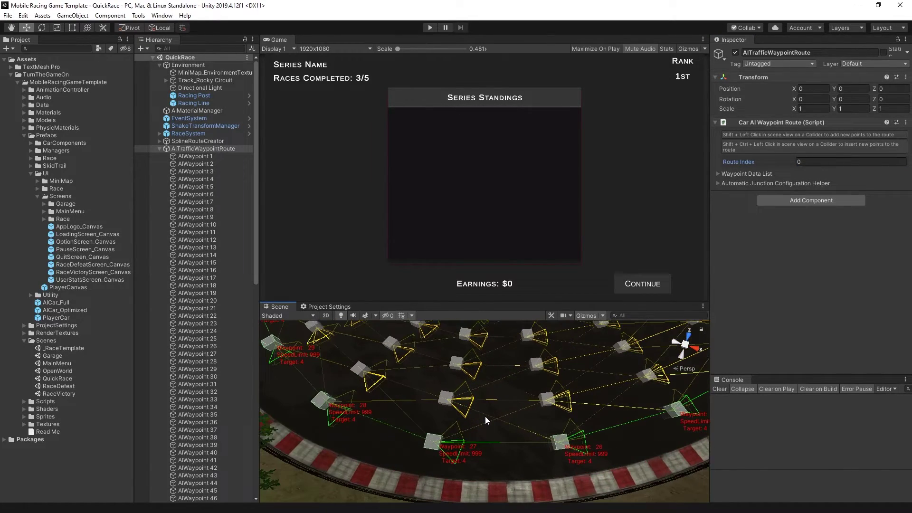
left_click_drag(521, 425, 529, 360, "alt")
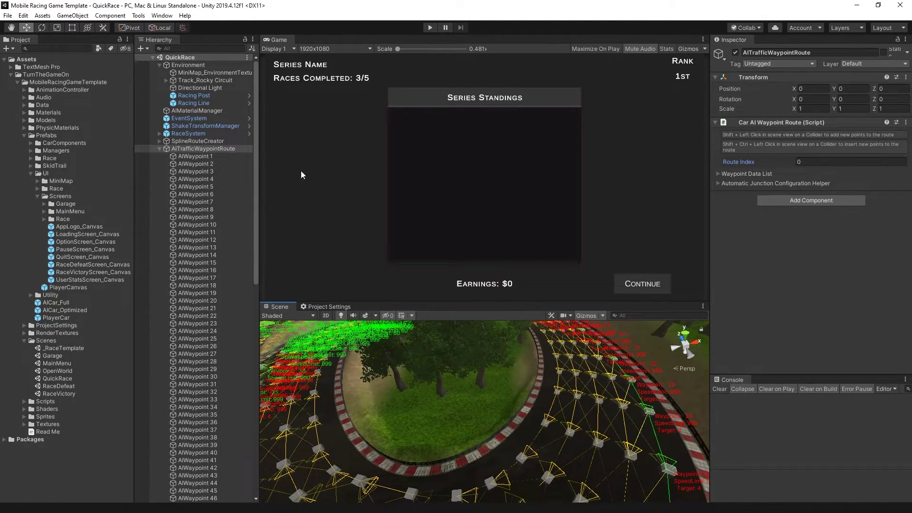
left_click(159, 149)
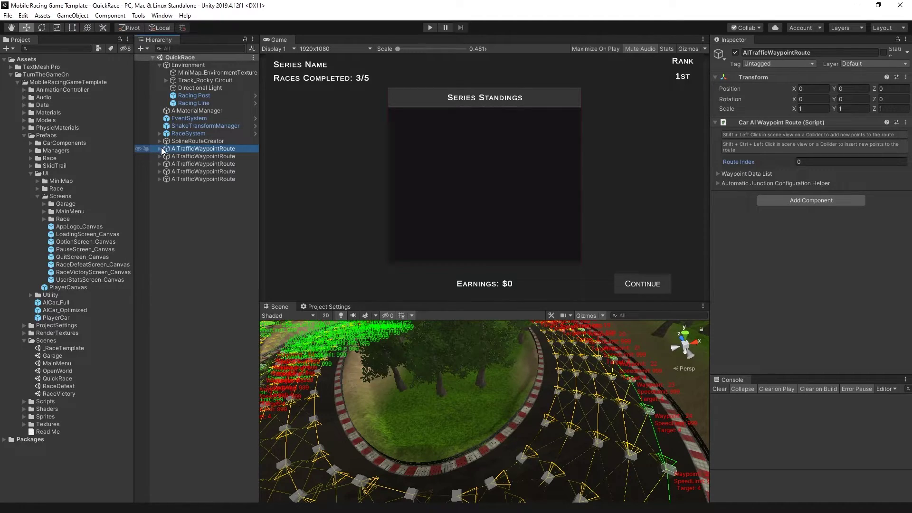
left_click_drag(517, 383, 559, 383, "alt")
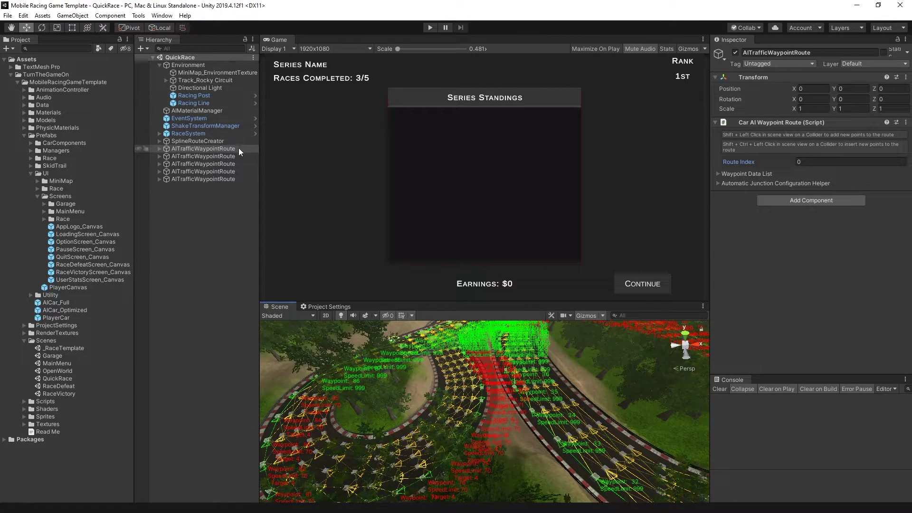
- Locate the RaceSystem prefab asset from the scene object and open it for editing
left_click(199, 133)
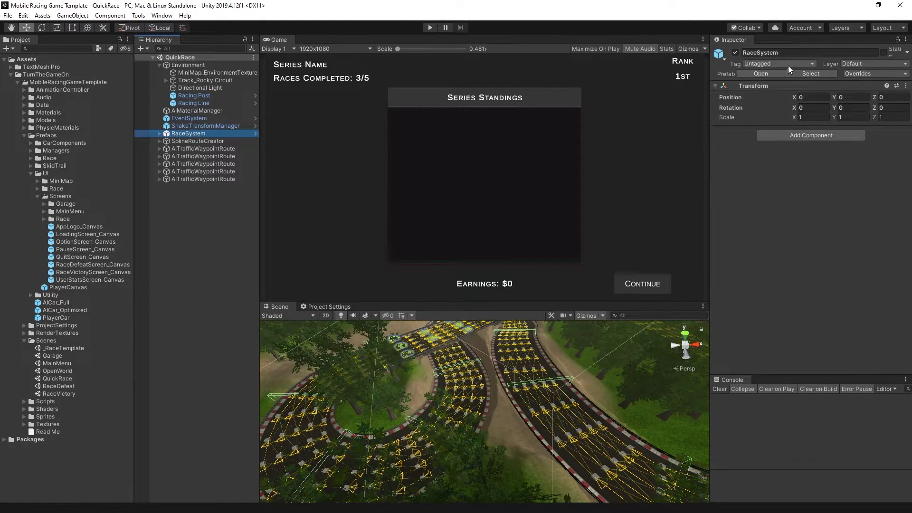
left_click(808, 73)
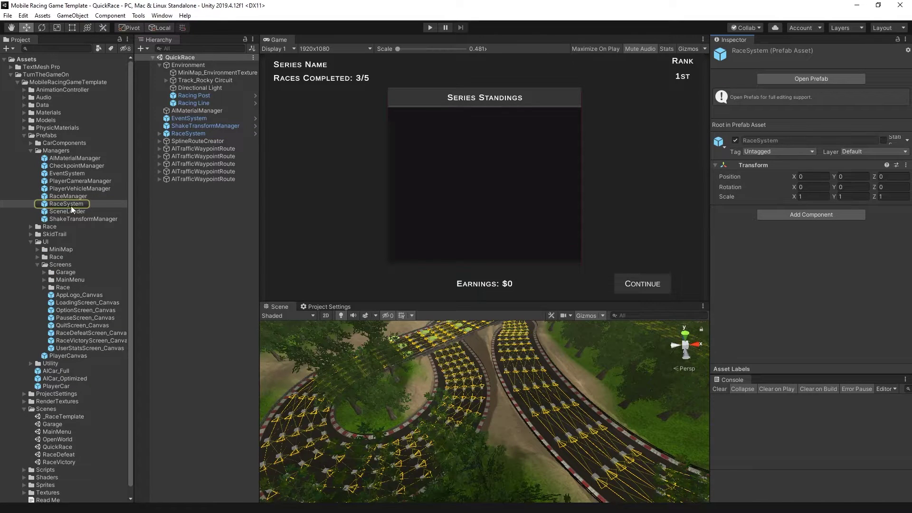
left_click(70, 203)
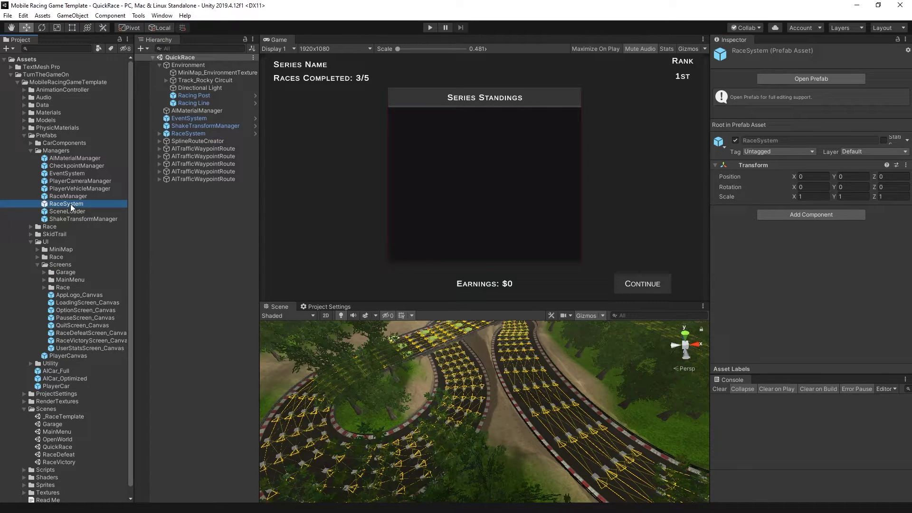
left_click(802, 76)
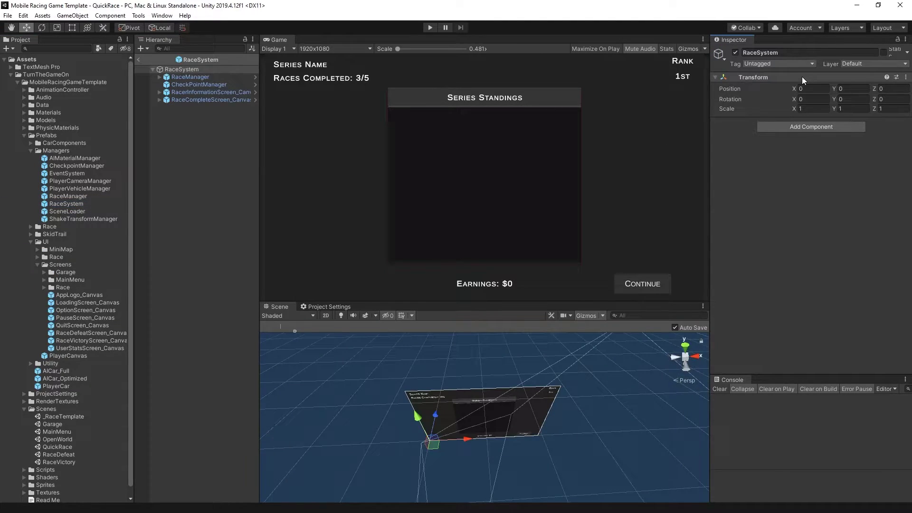
- Inspect RaceManager, RacerInformationScreen_Canvas and RaceCompleteScreen_Canvas, then return to QuickRace
left_click(160, 77)
left_click(186, 77)
left_click(203, 115)
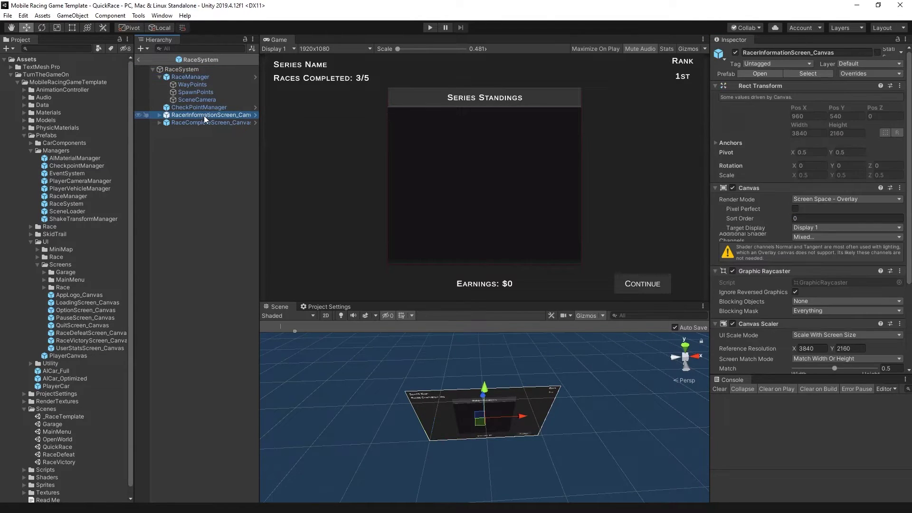
left_click(206, 122)
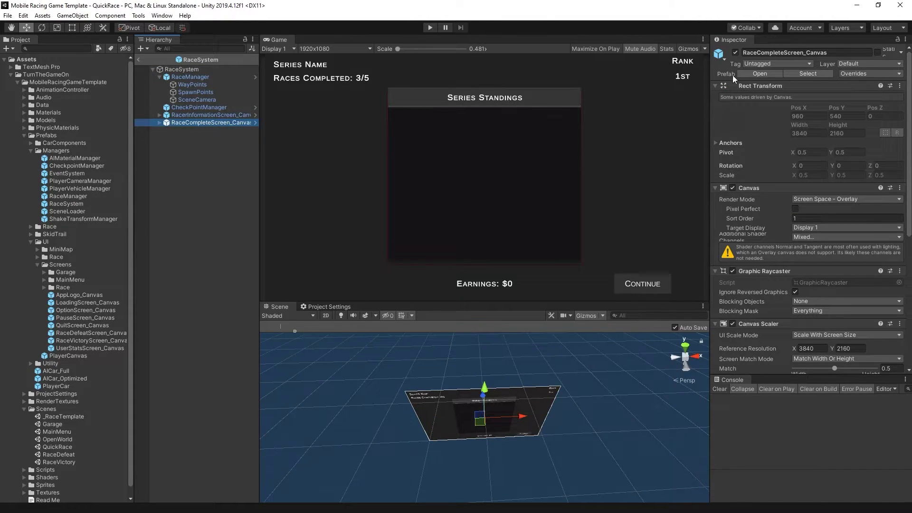
left_click(808, 74)
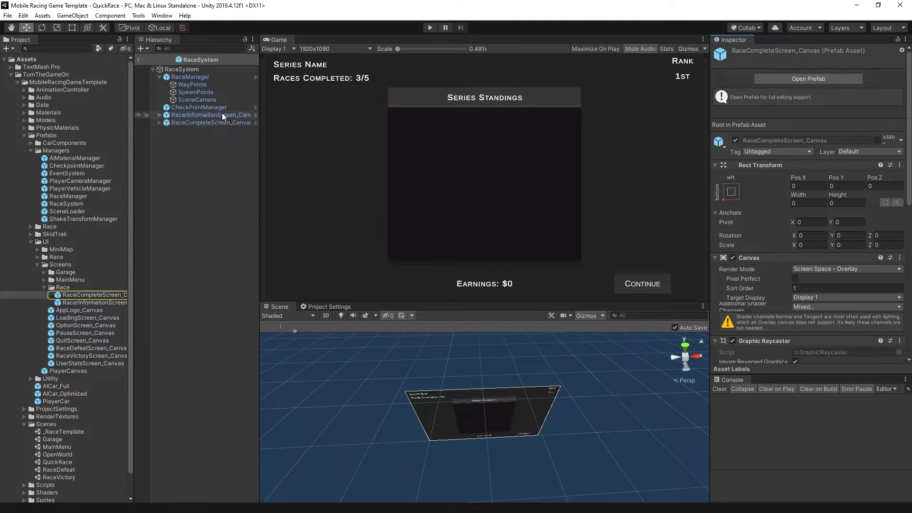
left_click(218, 115)
left_click(808, 73)
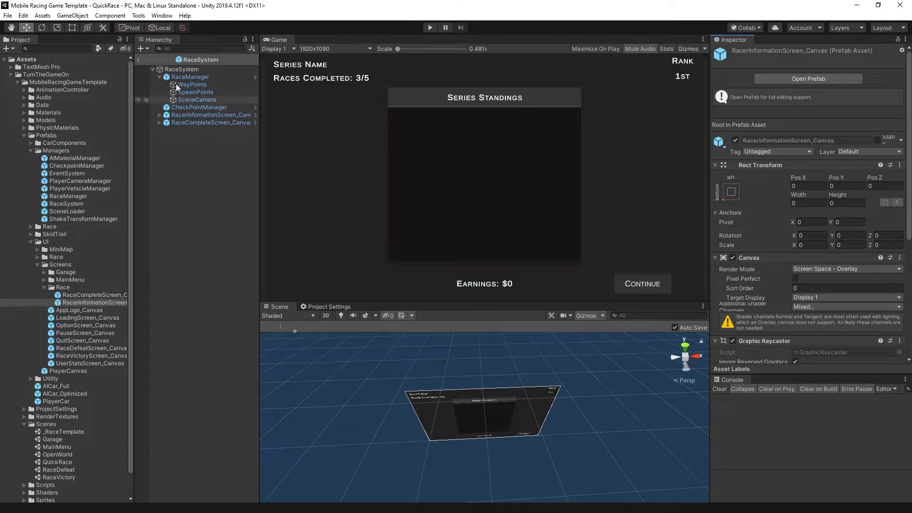
left_click(139, 60)
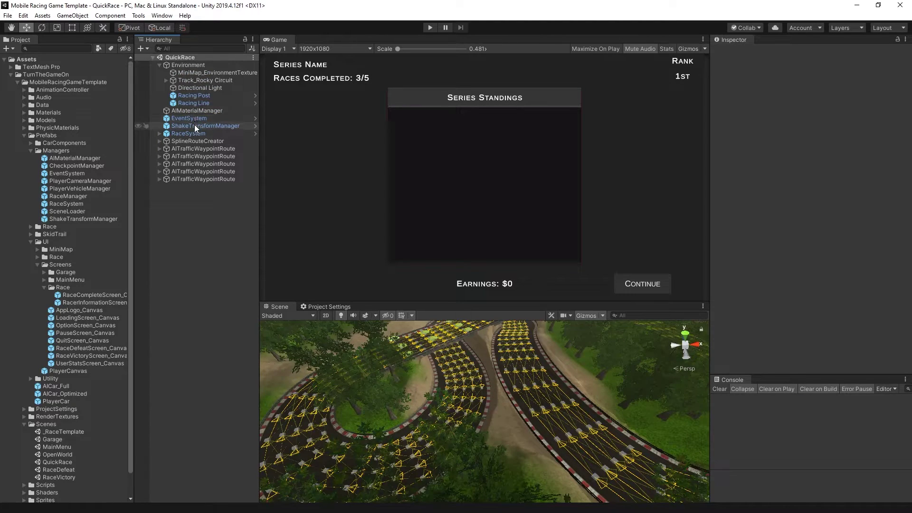
- Expand RaceSystem and select its RaceManager to view its WayPoints, SpawnPoints and SceneCamera references
left_click(166, 133)
left_click(160, 133)
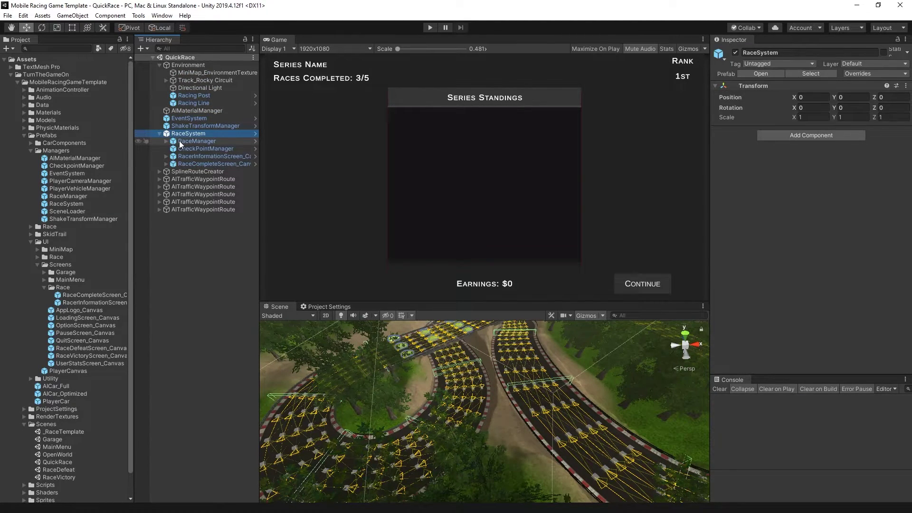
left_click(178, 141)
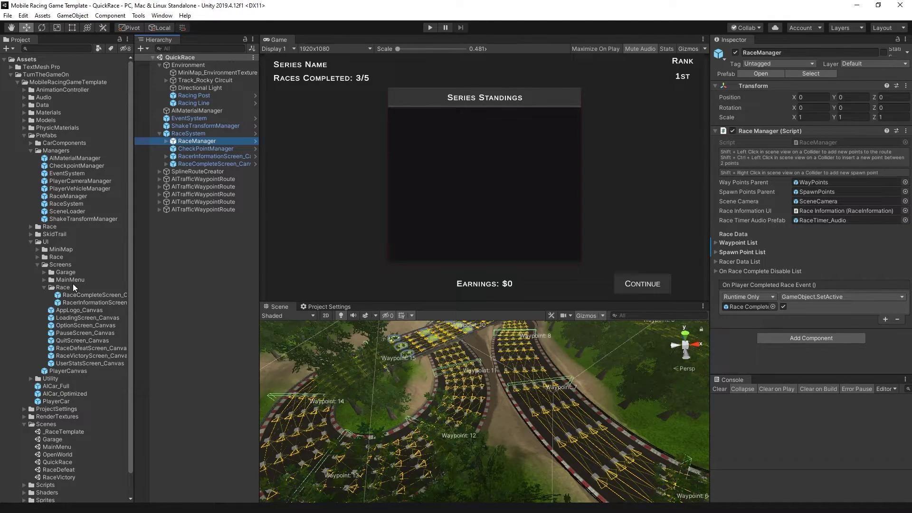
- Load the _RaceTemplate scene and toggle its Environment object off and back on
left_click(73, 432)
scroll(73, 432, "down", 2)
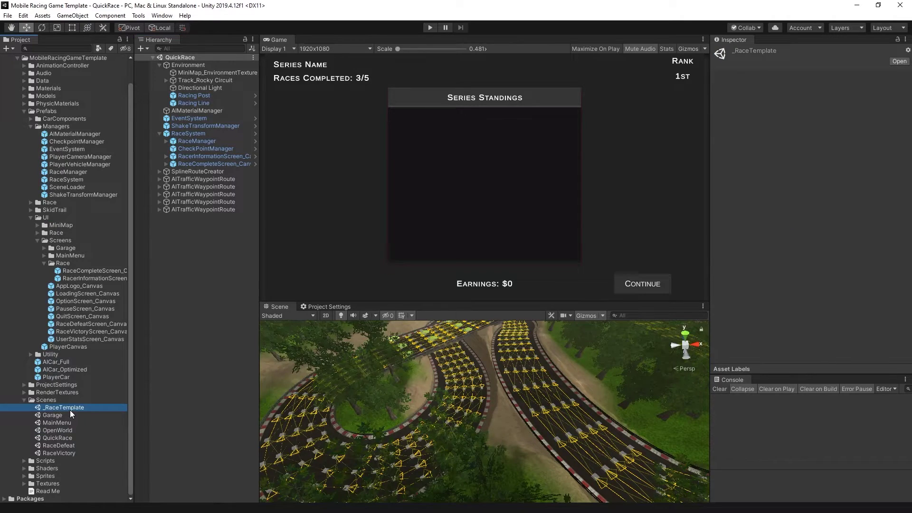
double_click(70, 408)
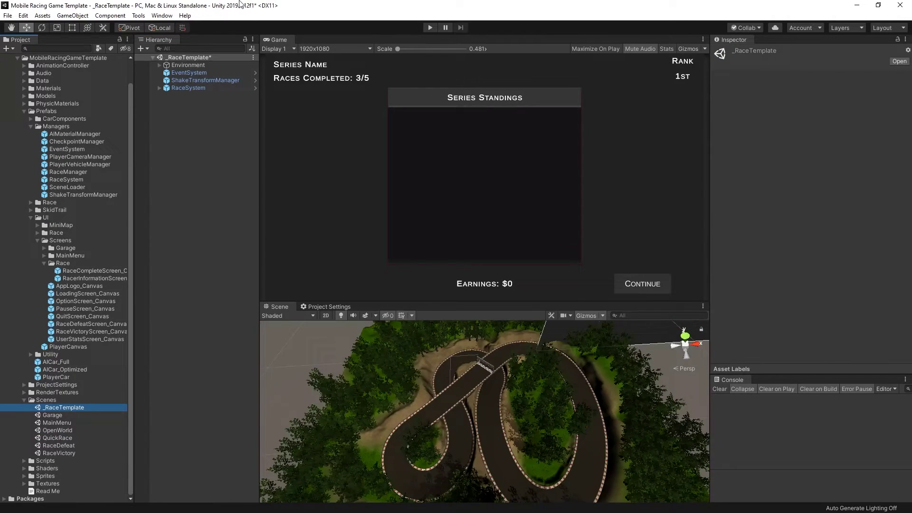
left_click(198, 65)
left_click(736, 53)
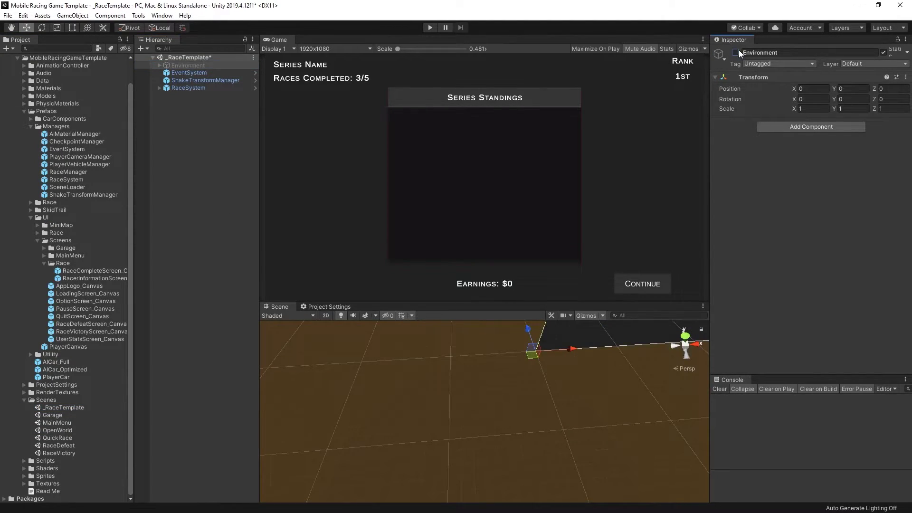
left_click(736, 52)
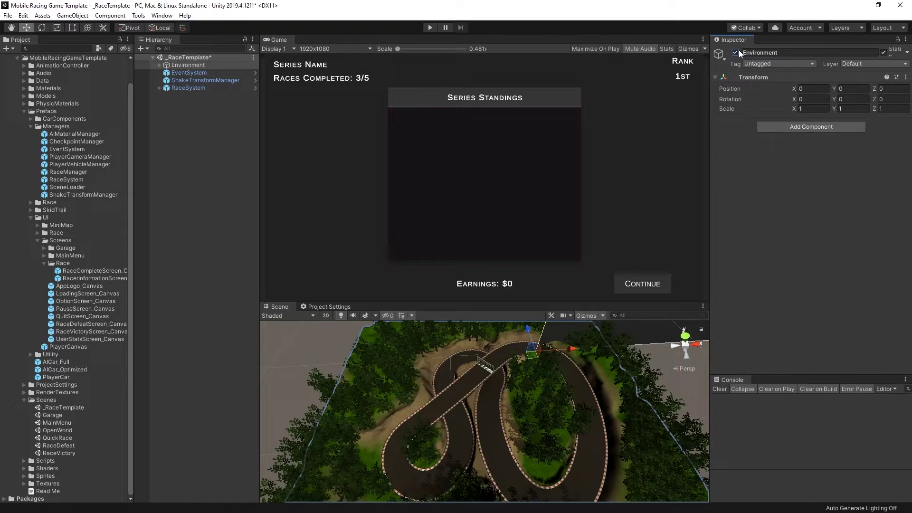
- Select RaceSystem's RaceManager and expand its Waypoint List, confirming it is empty
left_click(160, 88)
left_click(187, 88)
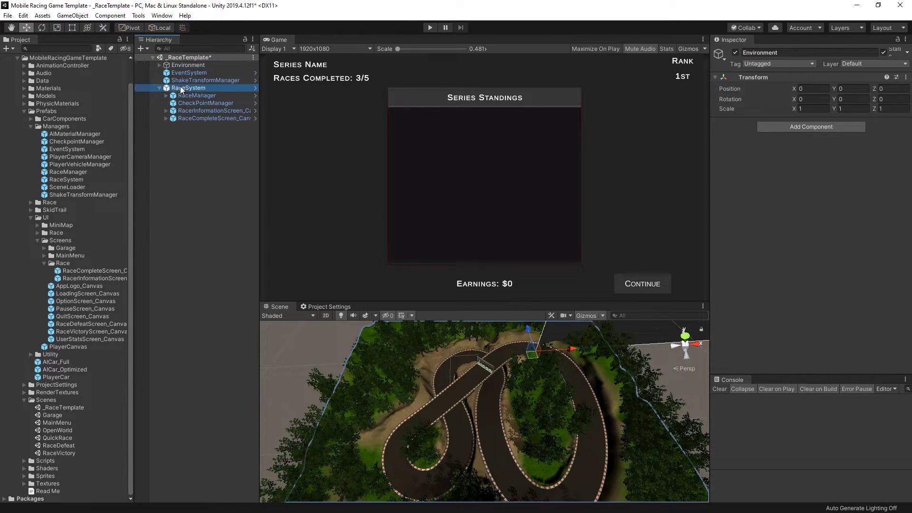
left_click(203, 97)
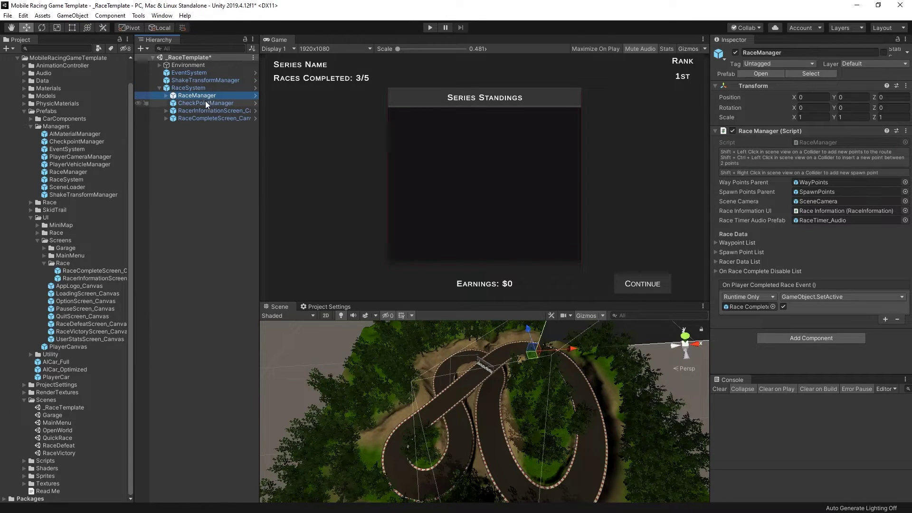
left_click(736, 243)
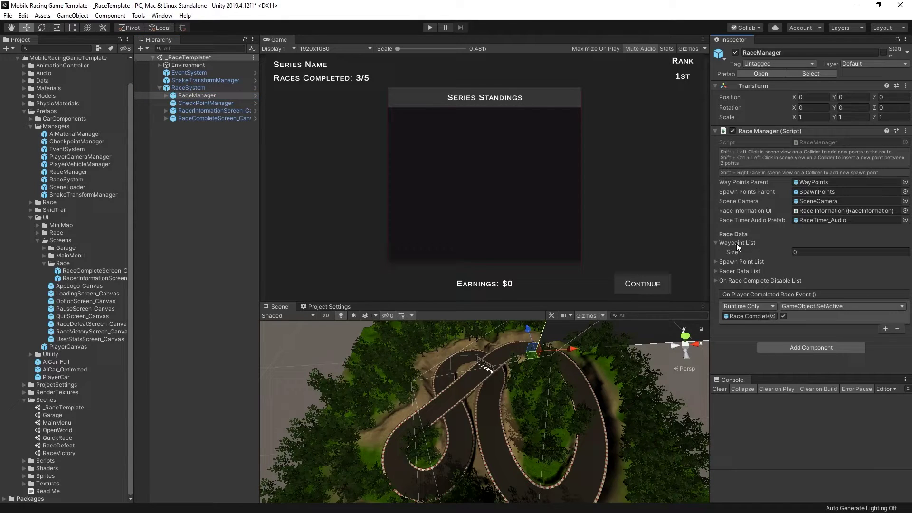
left_click(736, 243)
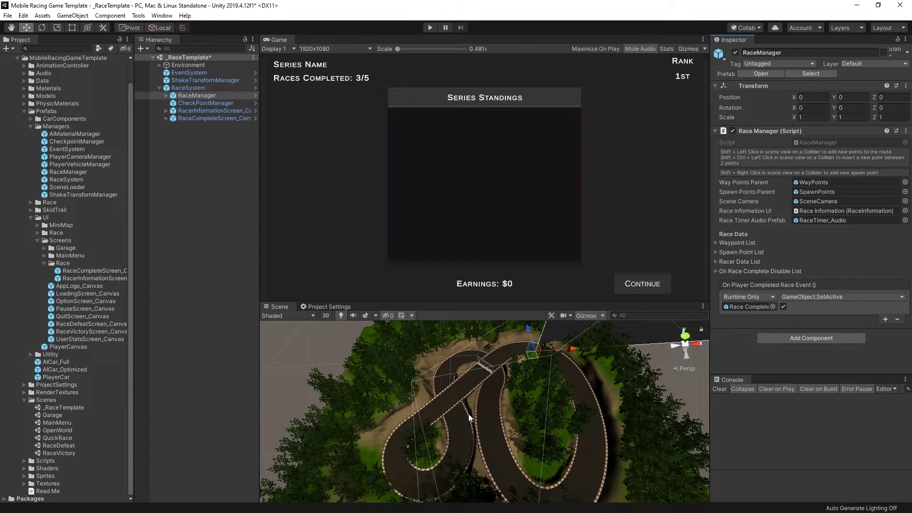
- Select the PlayerCars asset in Data and expand its Warbler and Fiddler vehicle entries
left_click(24, 82)
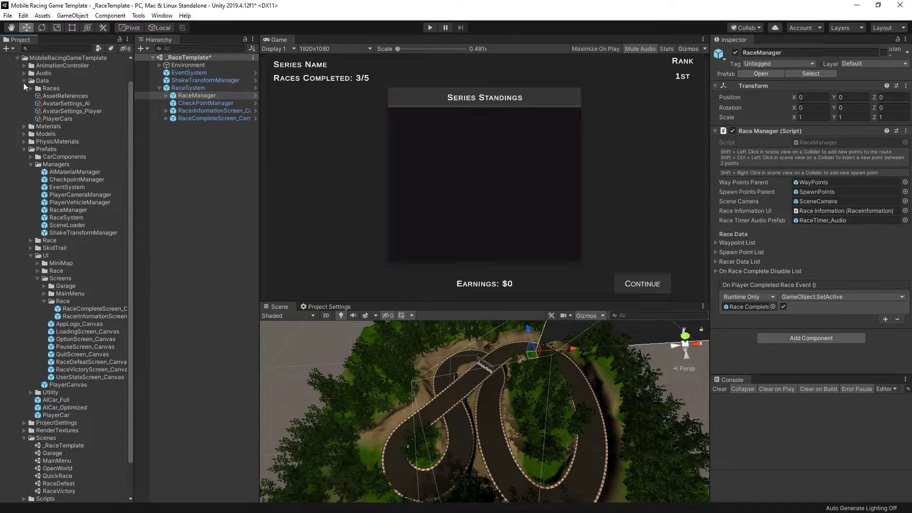
left_click(65, 118)
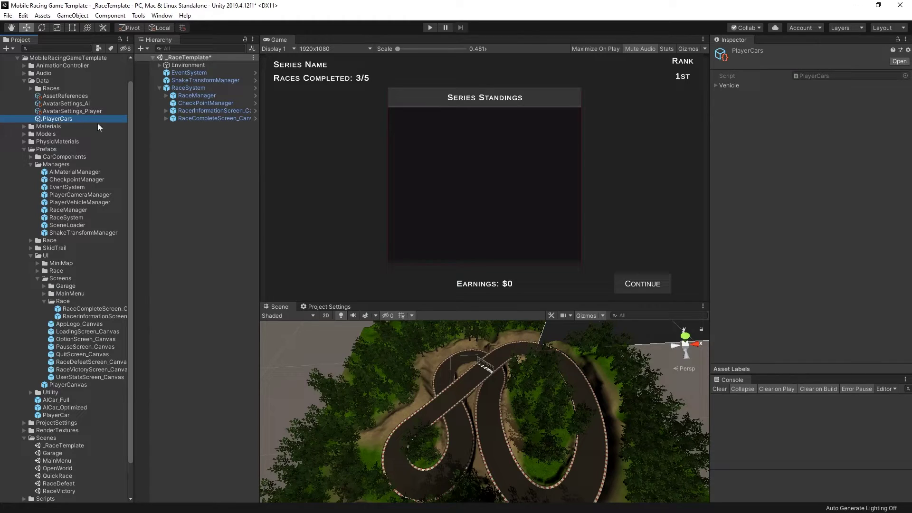
left_click(717, 85)
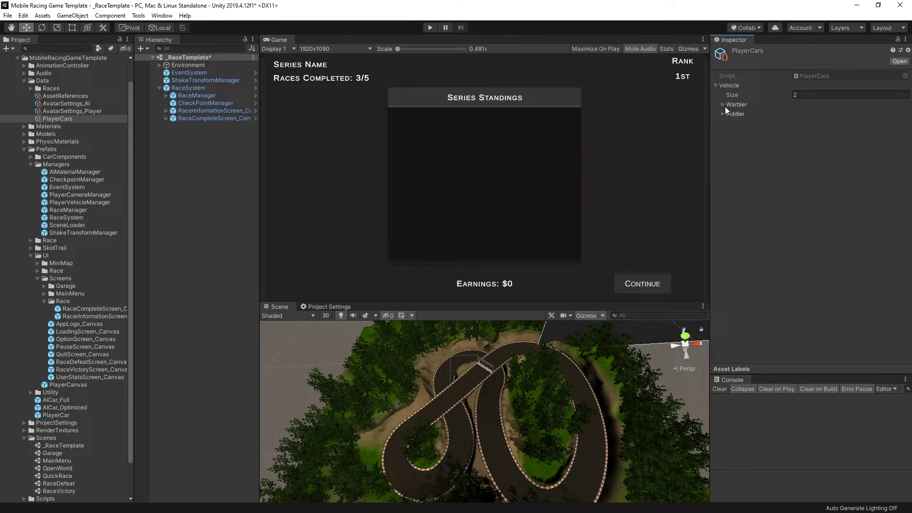
left_click(724, 105)
left_click(801, 151)
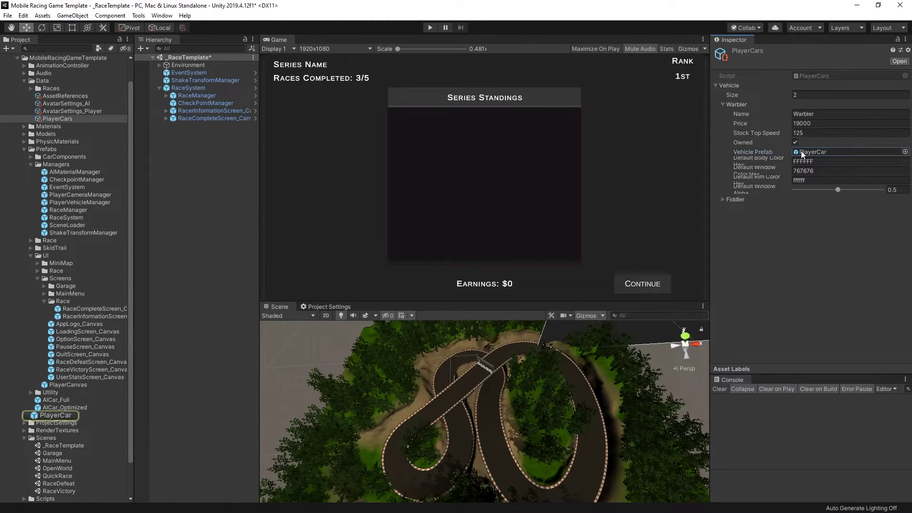
left_click(723, 200)
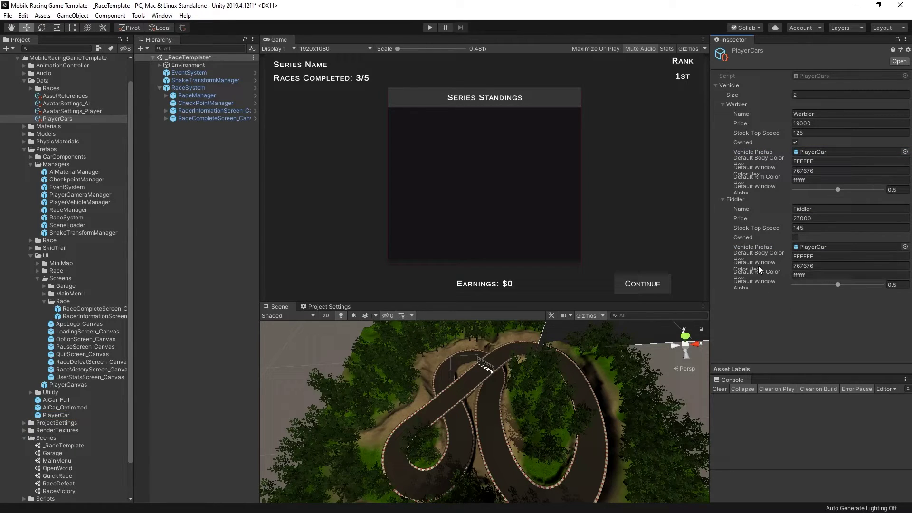
- Widen the Inspector, inspect the PlayerCar prefab, then return to the PlayerCars list
left_click_drag(711, 258, 650, 259)
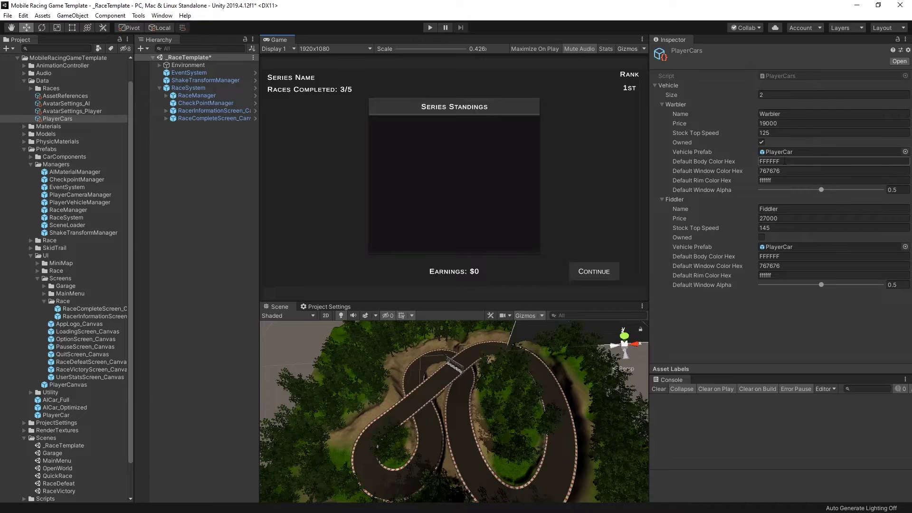
left_click(782, 152)
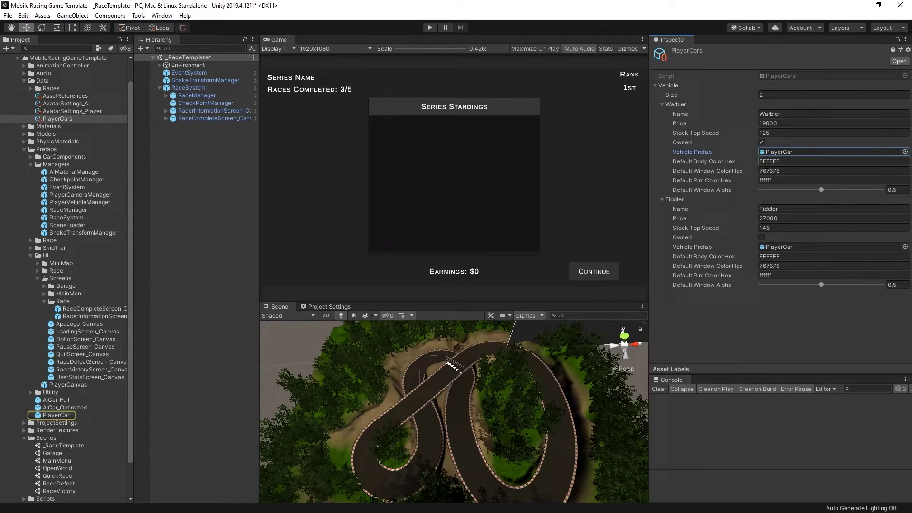
left_click(61, 415)
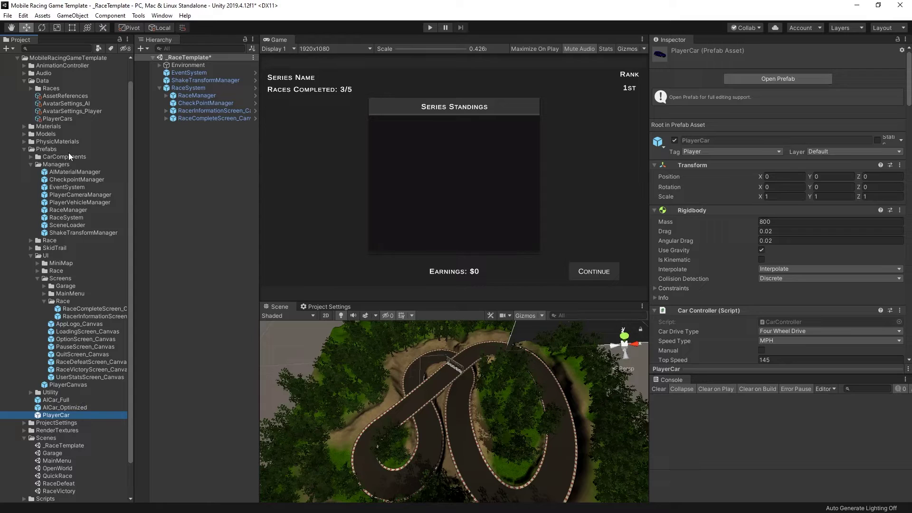
left_click(64, 117)
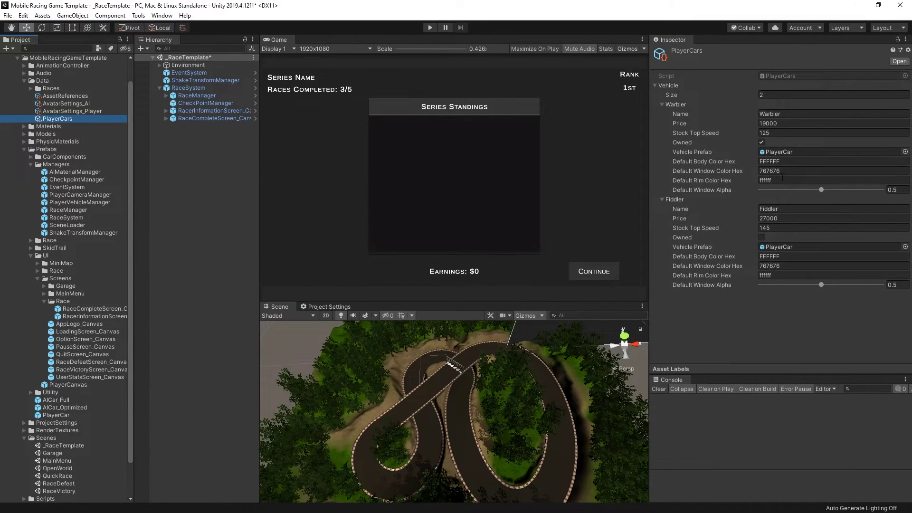
- Select RaceData_0 in Data > Races and expand Racer Info with Street King, BreakFreak and Player
left_click(30, 89)
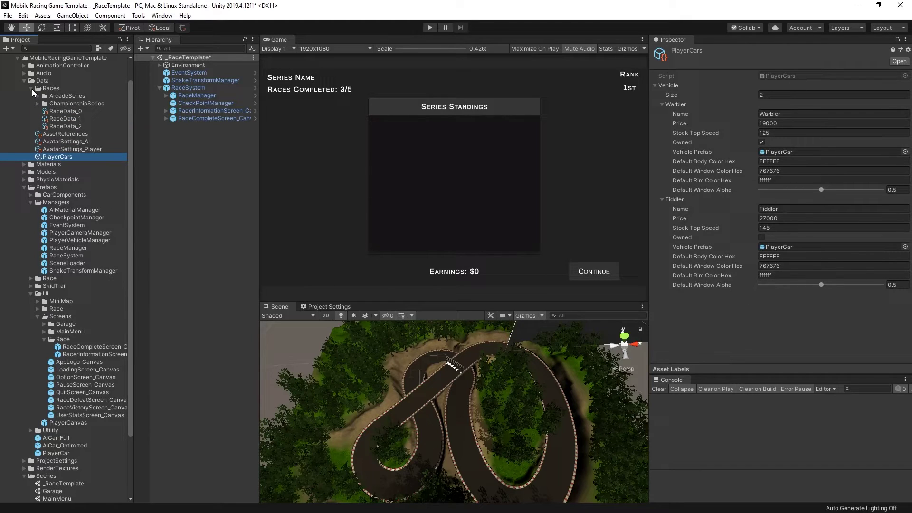
left_click(72, 113)
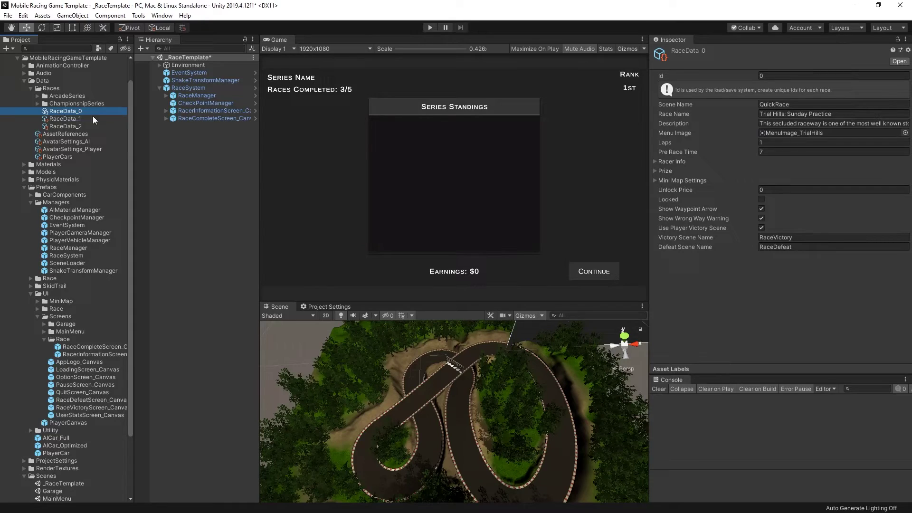
left_click(656, 162)
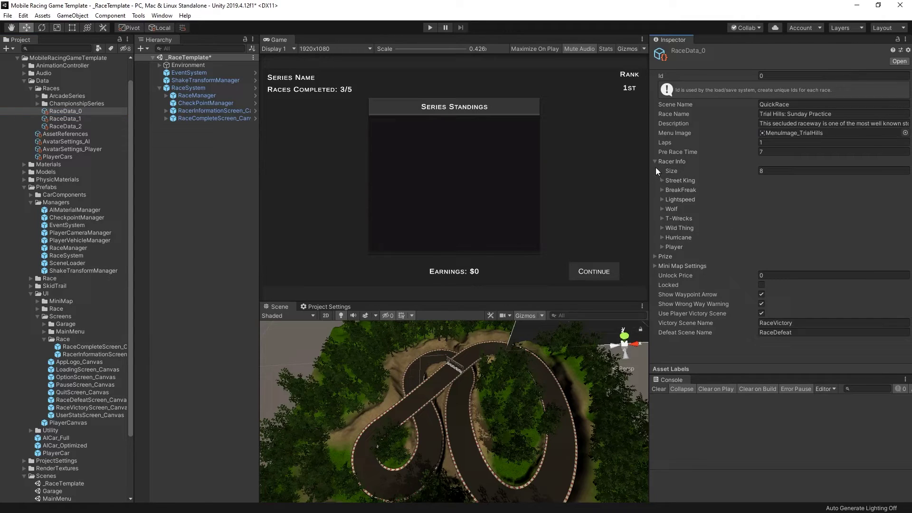
left_click(662, 181)
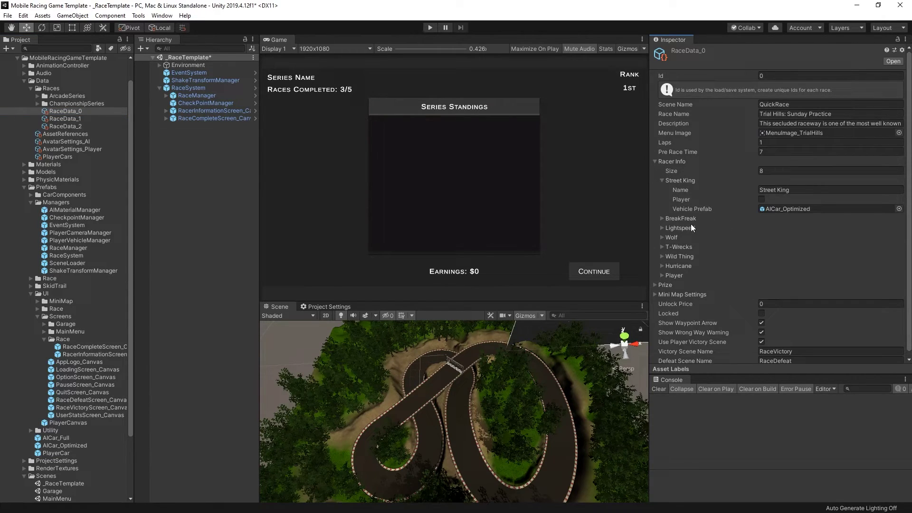
left_click(662, 219)
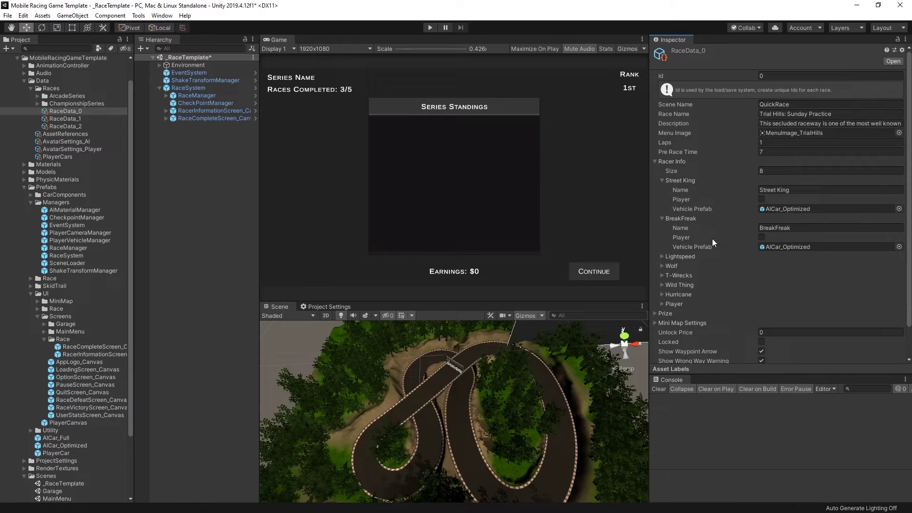
left_click(663, 304)
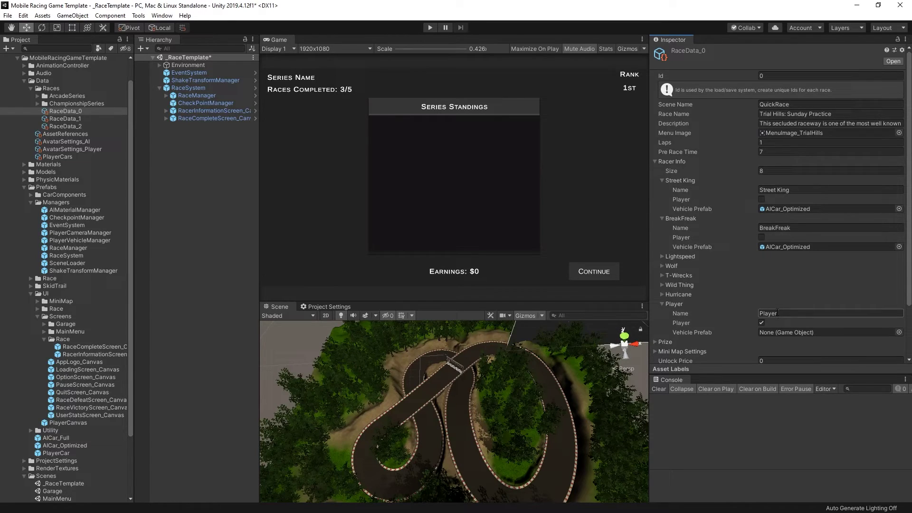
- Ping Street King's vehicle prefab and compare AICar_Optimized with AICar_Full, ending on AICar_Optimized
left_click(776, 209)
scroll(40, 417, "down", 3)
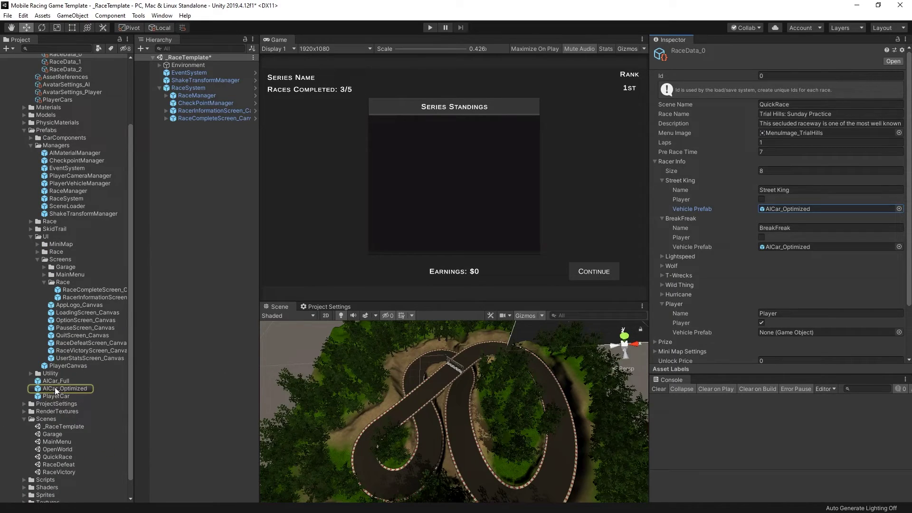
left_click(55, 389)
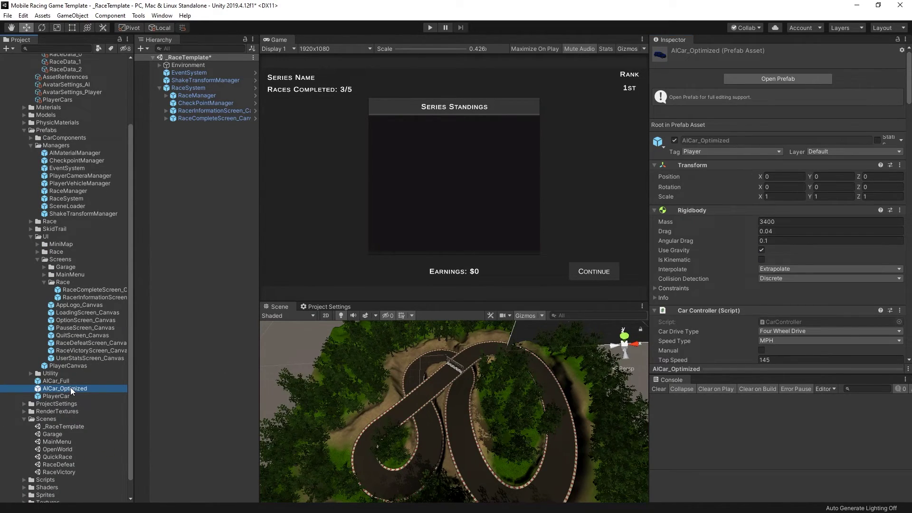
left_click(62, 381)
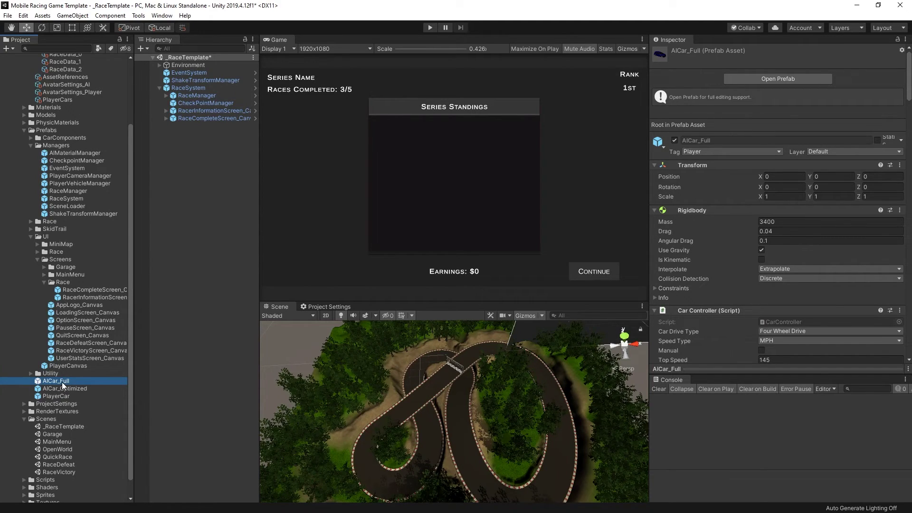
left_click(63, 388)
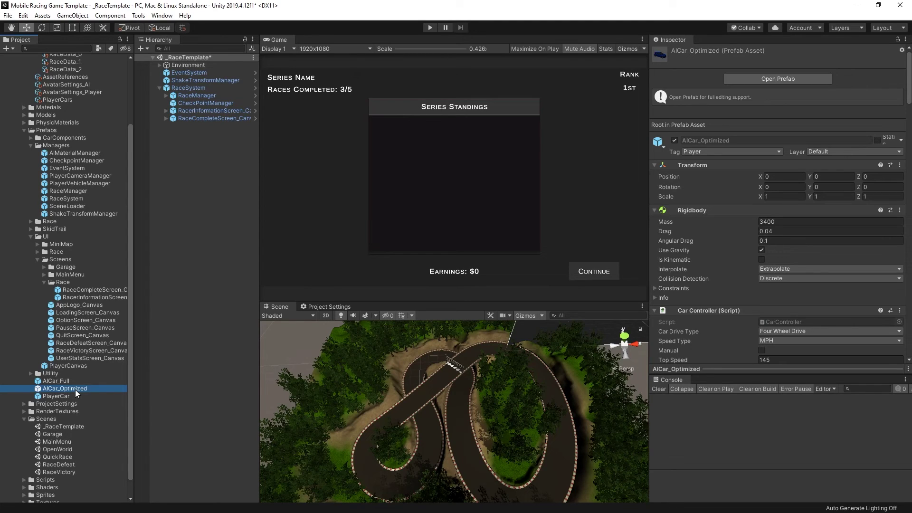
- Reselect the RaceData_0 asset in Data > Races to view its racers again
scroll(71, 171, "up", 3)
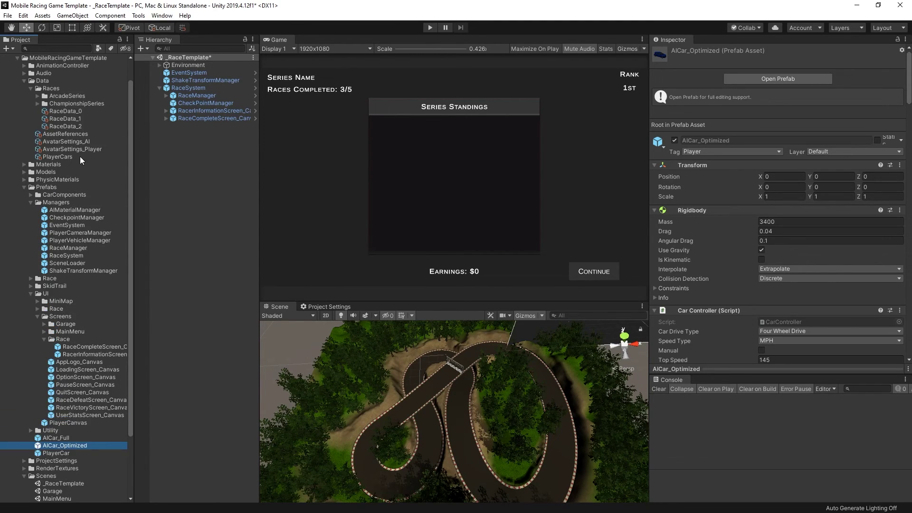
left_click(64, 111)
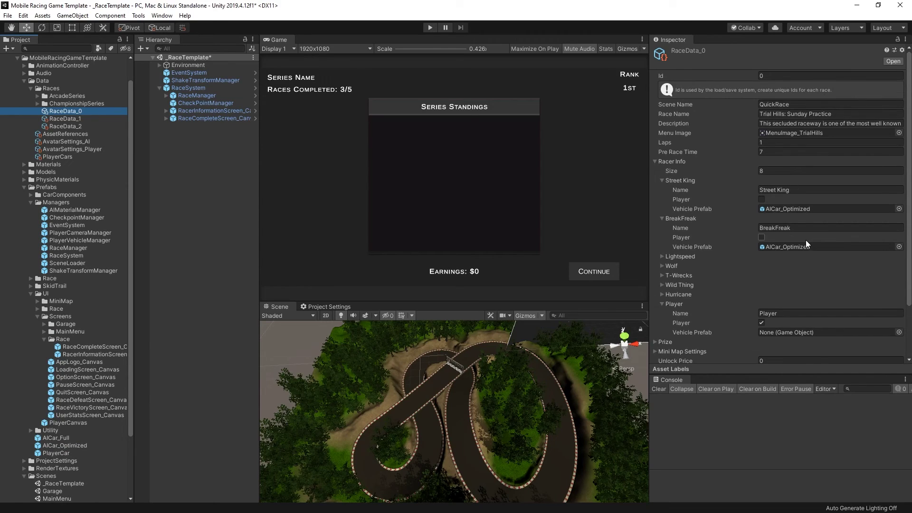